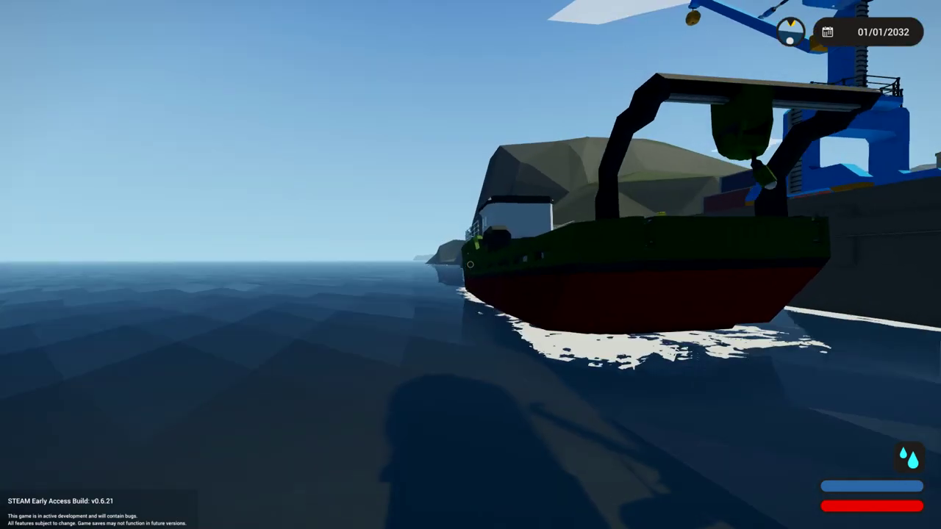
# - Fly the free camera, with the UI hidden, around and over the green cargo boat
pyautogui.press('Escape')
pyautogui.click(488, 145)
pyautogui.press('h')
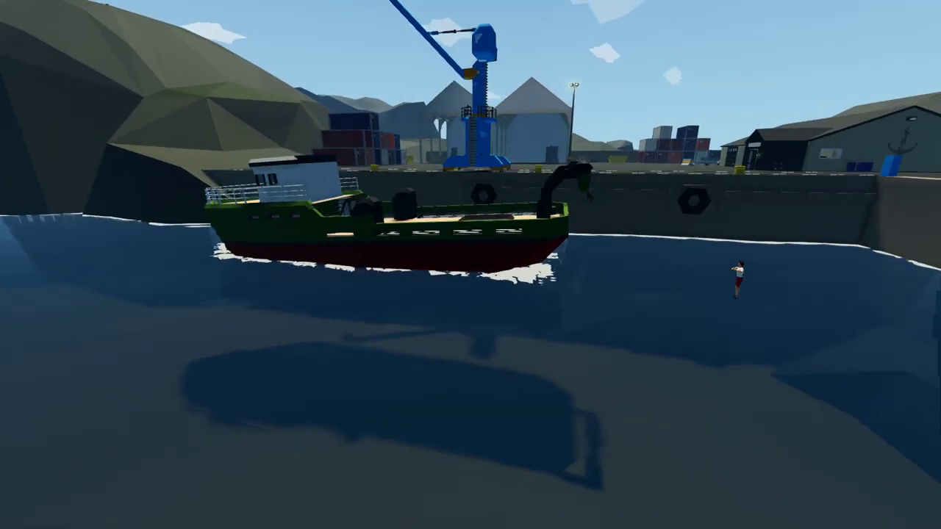
pyautogui.press('w')
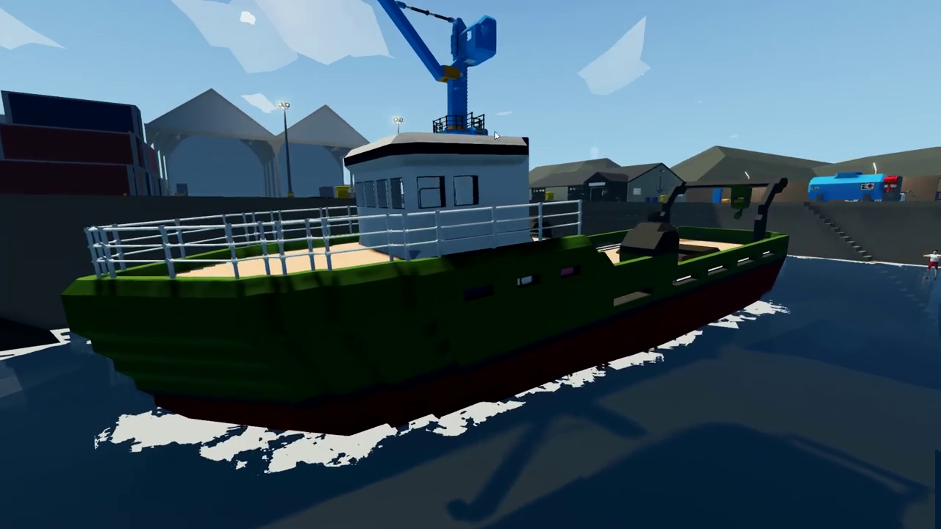
pyautogui.press('s')
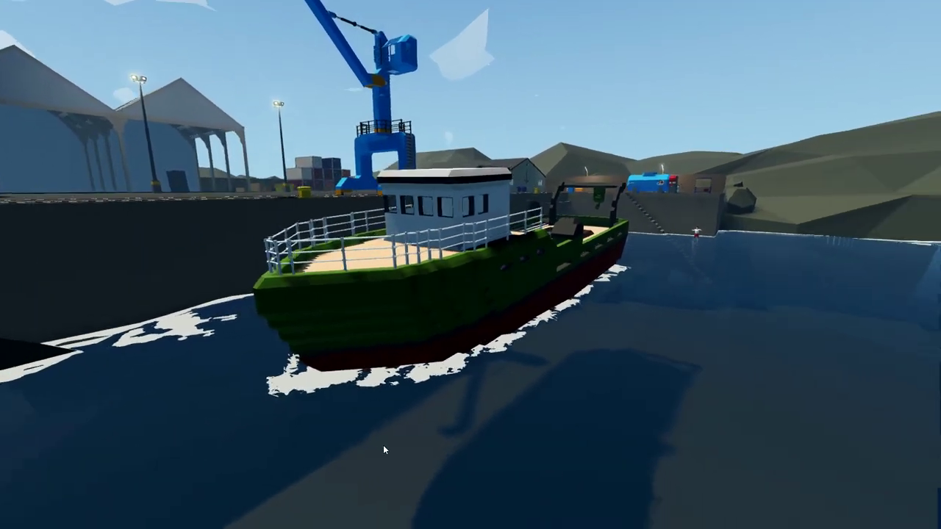
pyautogui.press('a')
pyautogui.press('w')
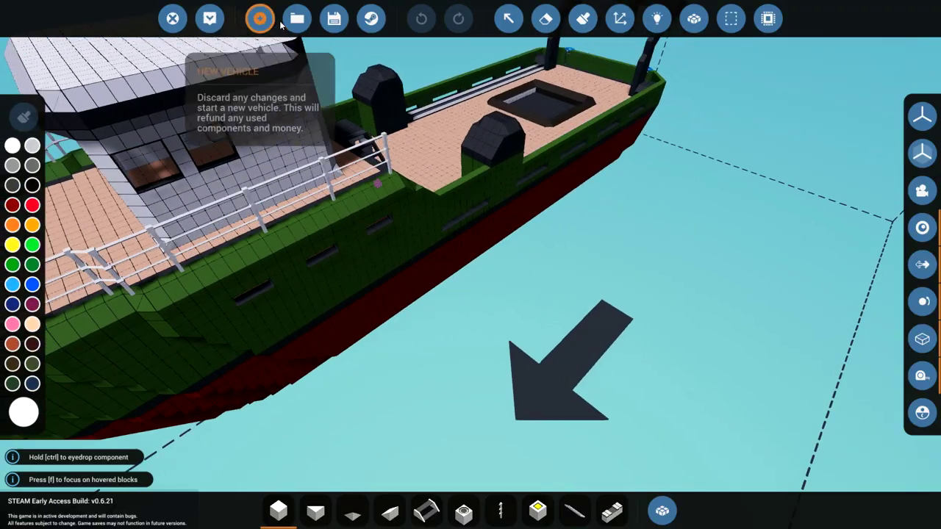
# - Load the saved Rescue Boat and spawn it into the world
pyautogui.click(297, 17)
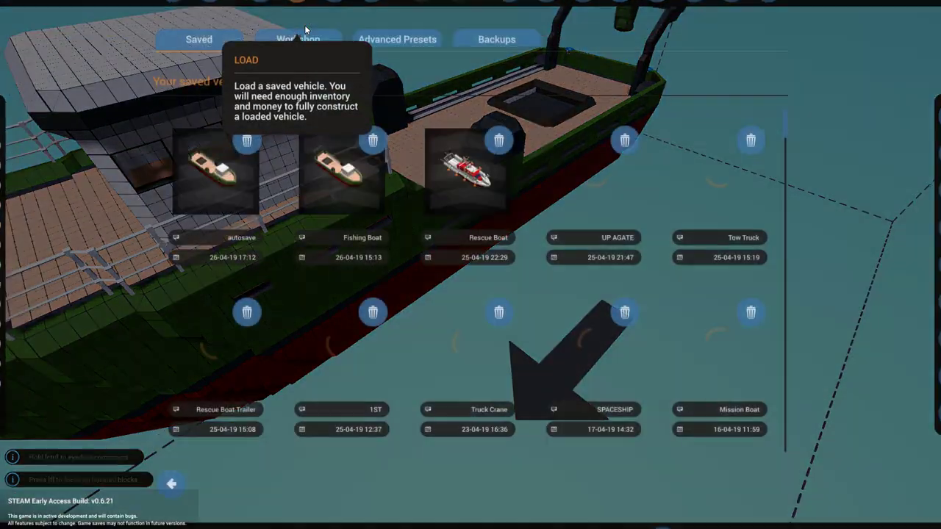
pyautogui.click(472, 174)
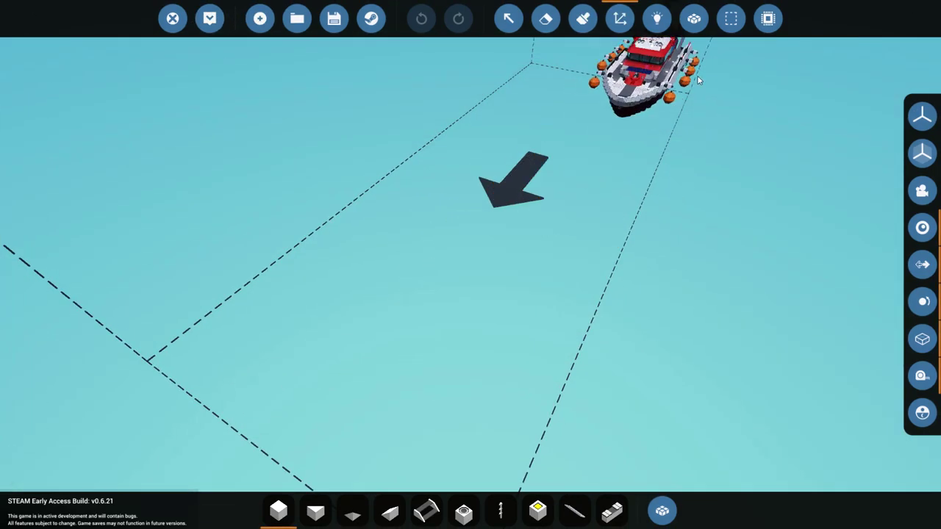
pyautogui.click(210, 18)
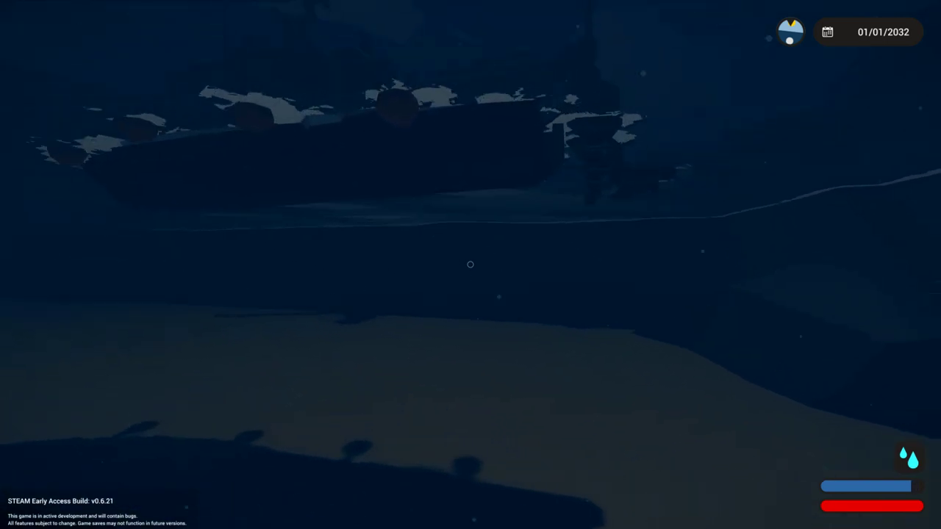
# - Climb the ladder aboard, enter the cabin and raise the generator throttle
pyautogui.press('w')
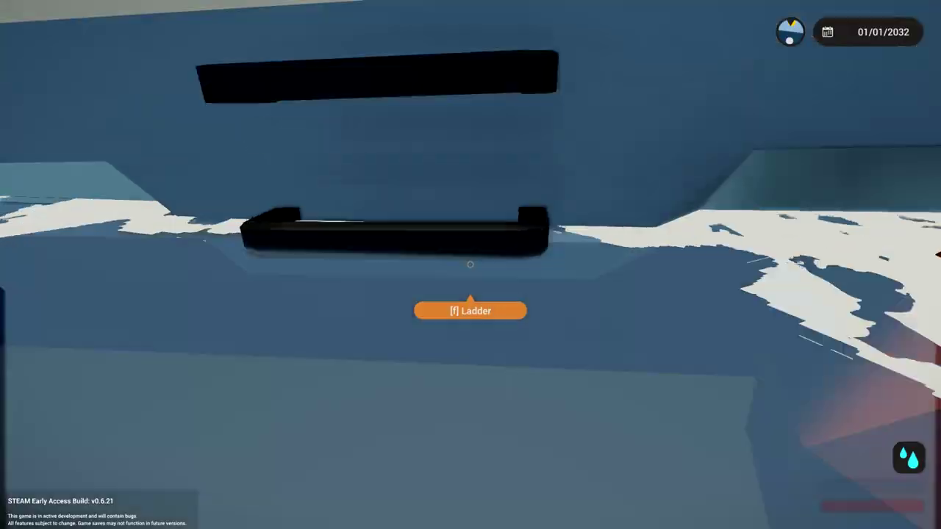
pyautogui.press('f')
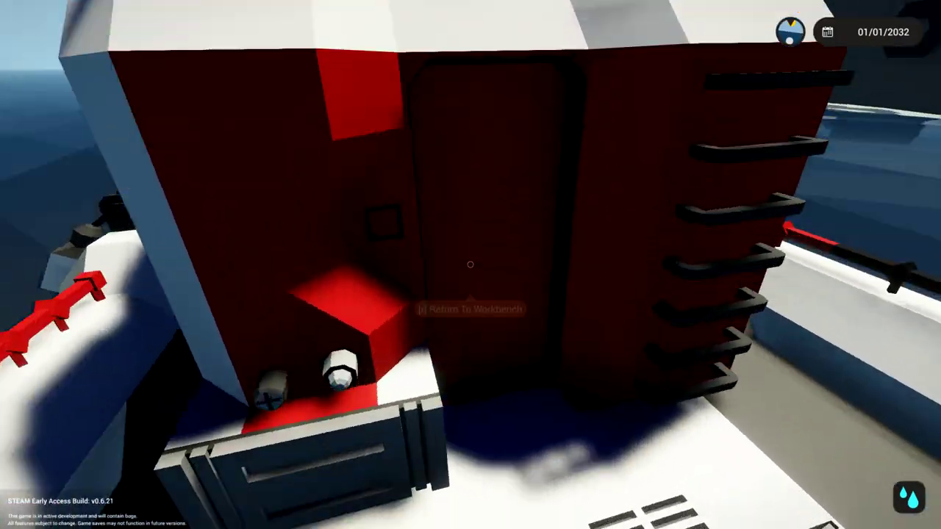
pyautogui.press('f')
pyautogui.press('w')
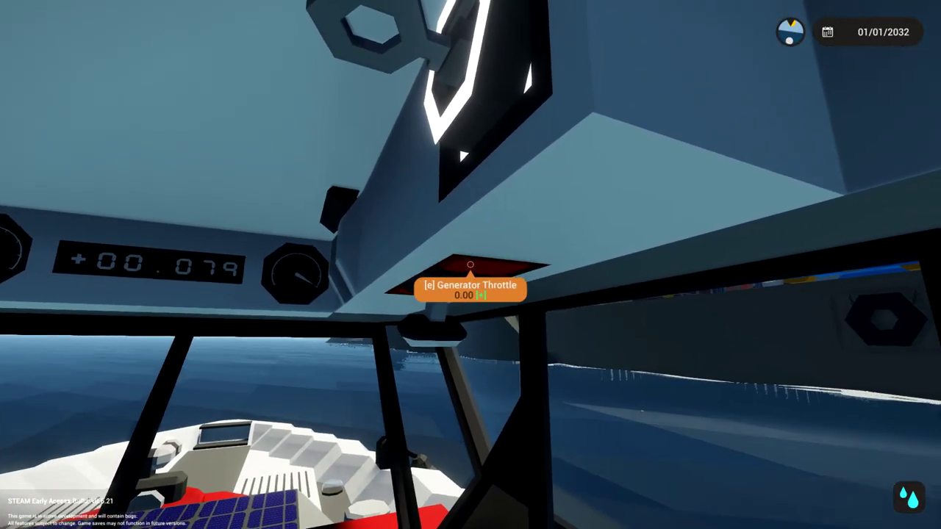
pyautogui.press('e')
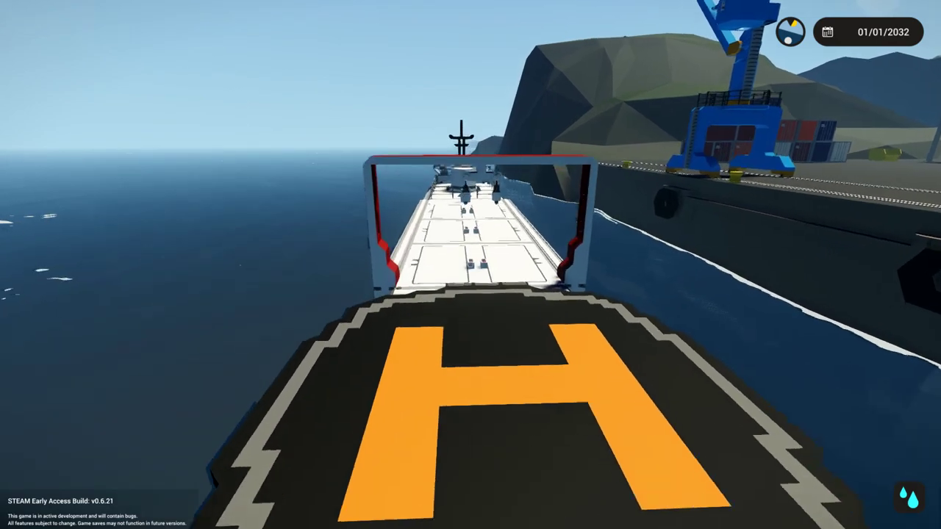
# - Walk along the deck and go through the superstructure door into the bridge
pyautogui.press('w')
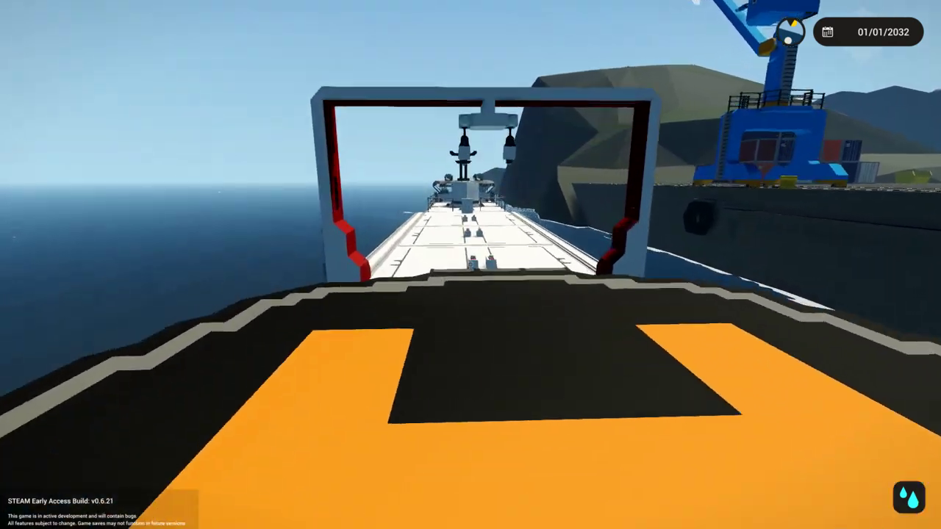
pyautogui.press('w')
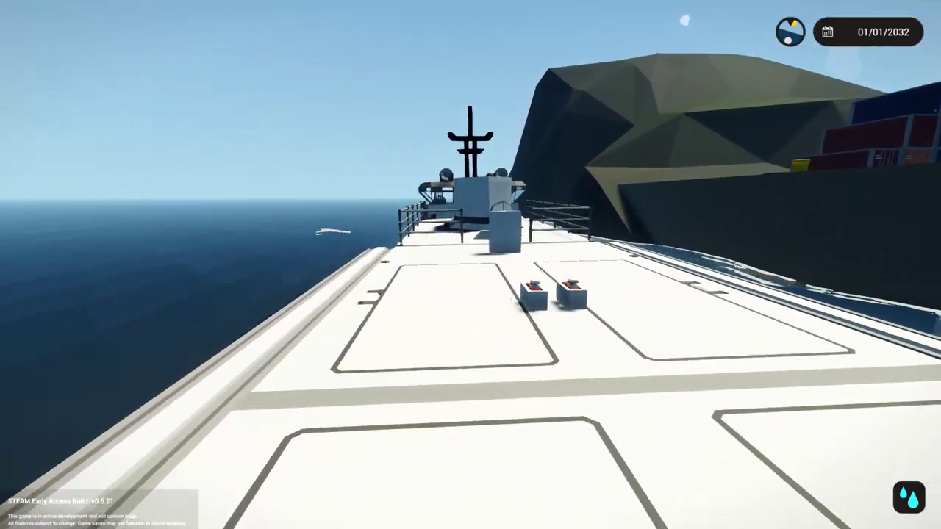
pyautogui.press('w')
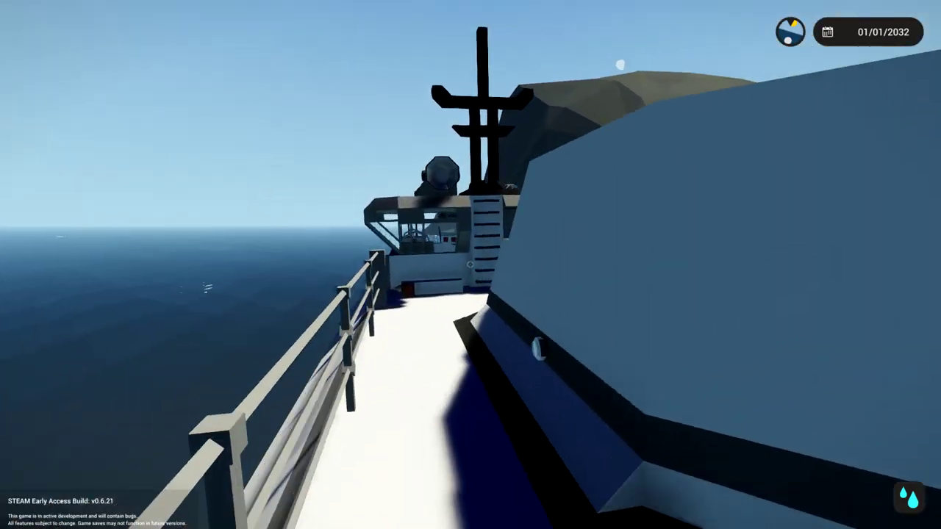
pyautogui.press('e')
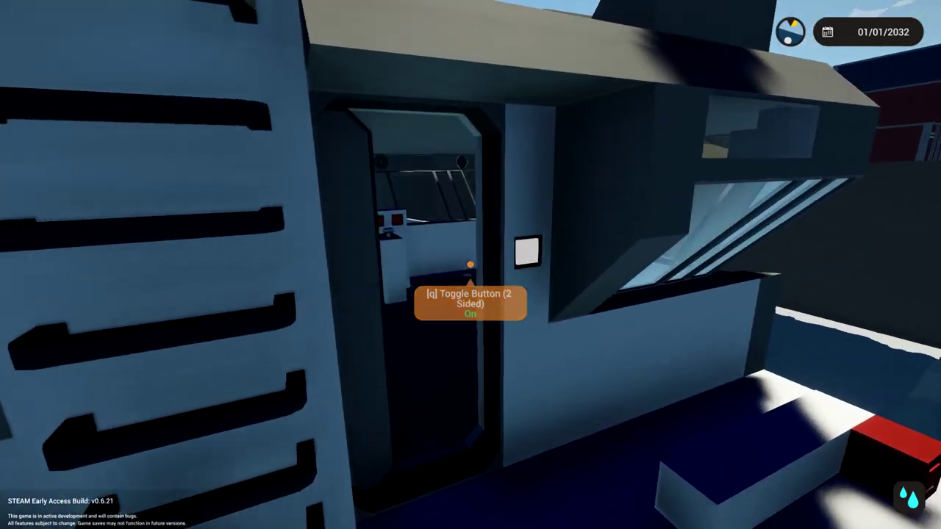
pyautogui.press('w')
pyautogui.press('w')
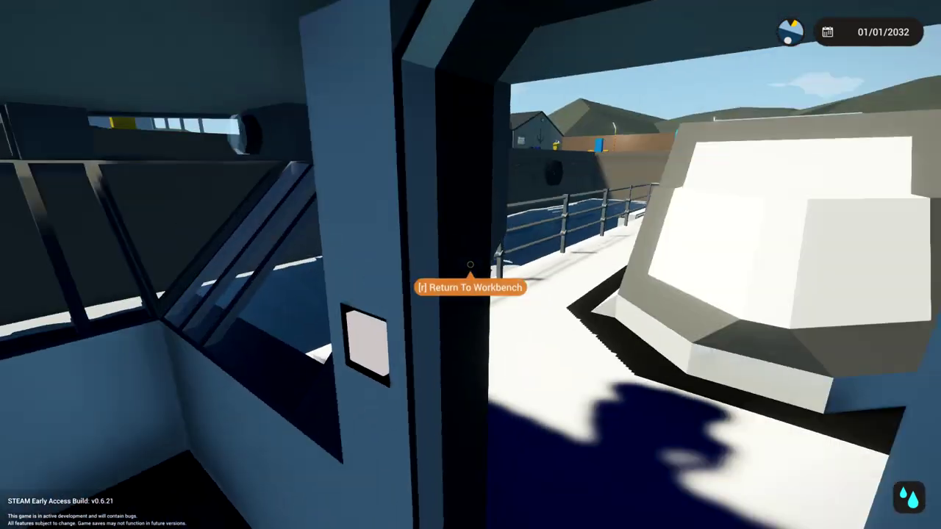
pyautogui.press('w')
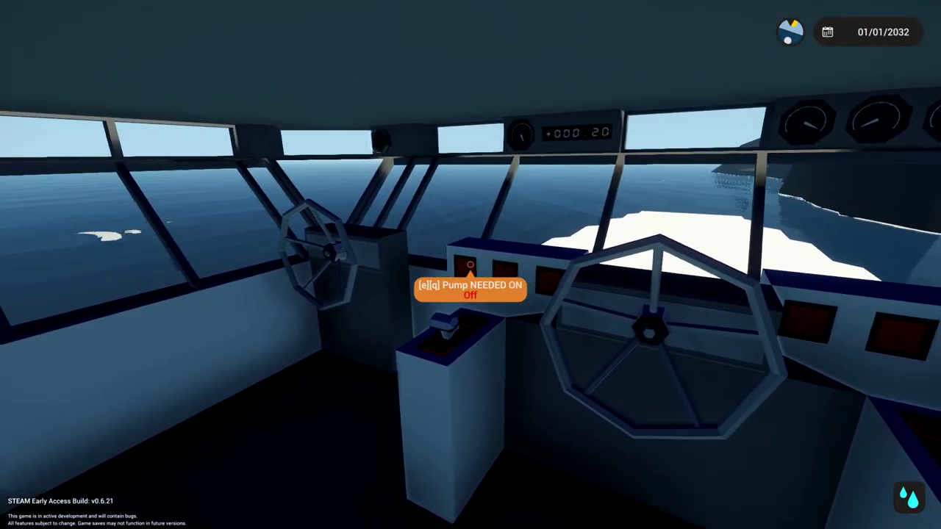
# - Climb down the hatch and explore the lower-deck rooms through the corridor door
pyautogui.press('w')
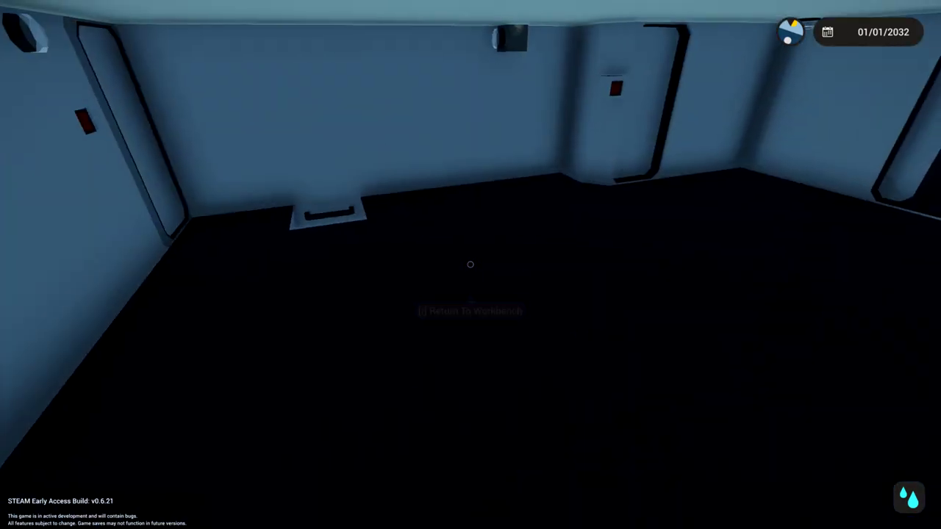
pyautogui.press('w')
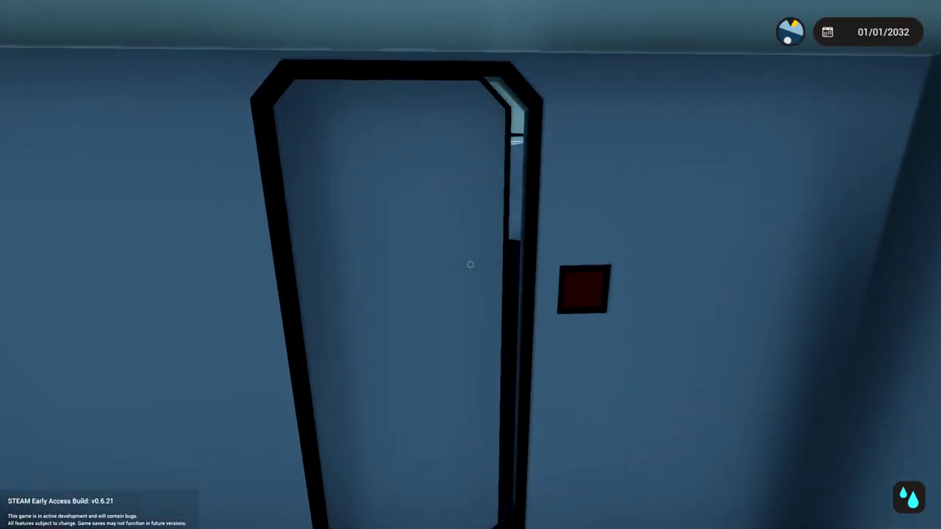
pyautogui.press('w')
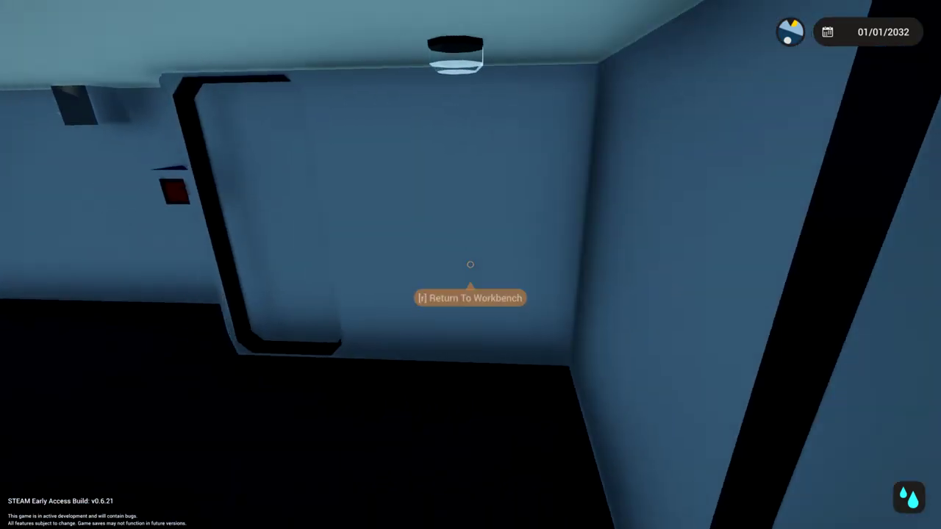
pyautogui.press('s')
pyautogui.press('w')
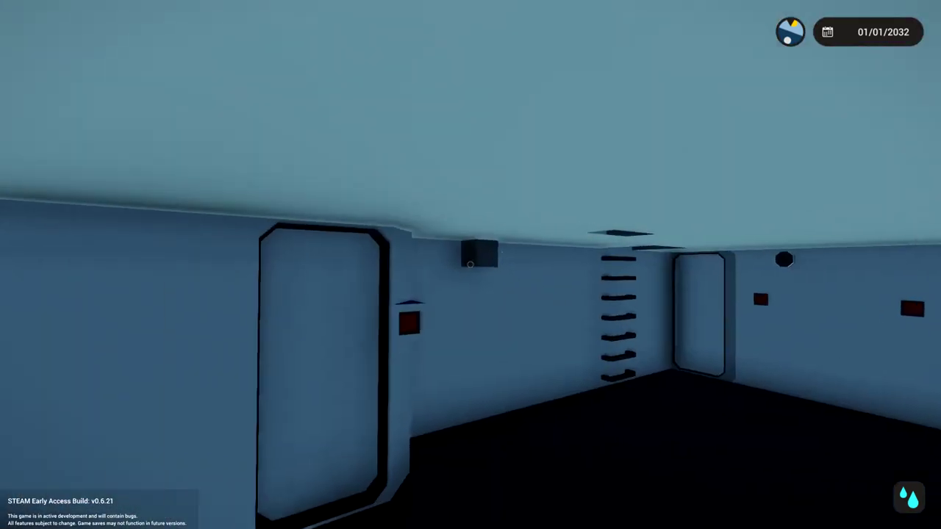
pyautogui.press('s')
pyautogui.press('w')
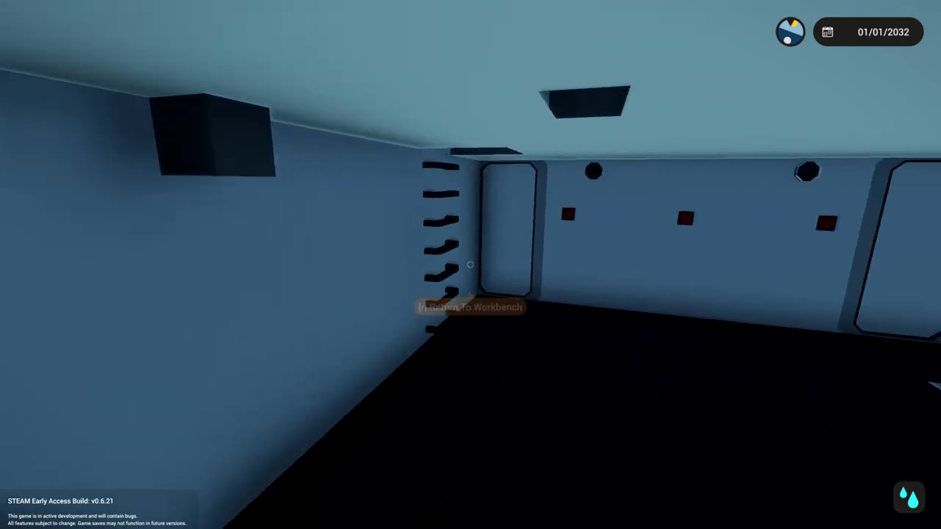
pyautogui.press('e')
pyautogui.press('w')
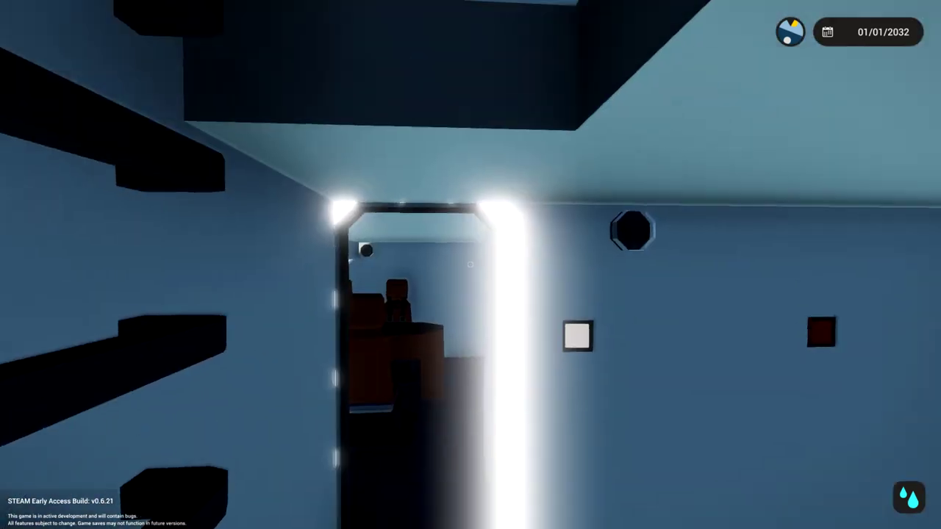
pyautogui.press('w')
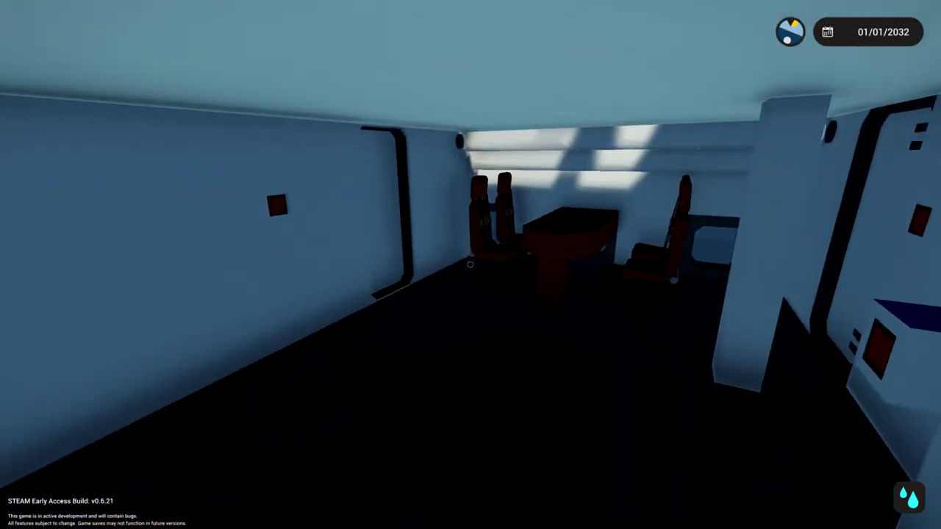
# - Pass through the red-panel door and bed room into the long hall, then return to the editor
pyautogui.press('e')
pyautogui.press('w')
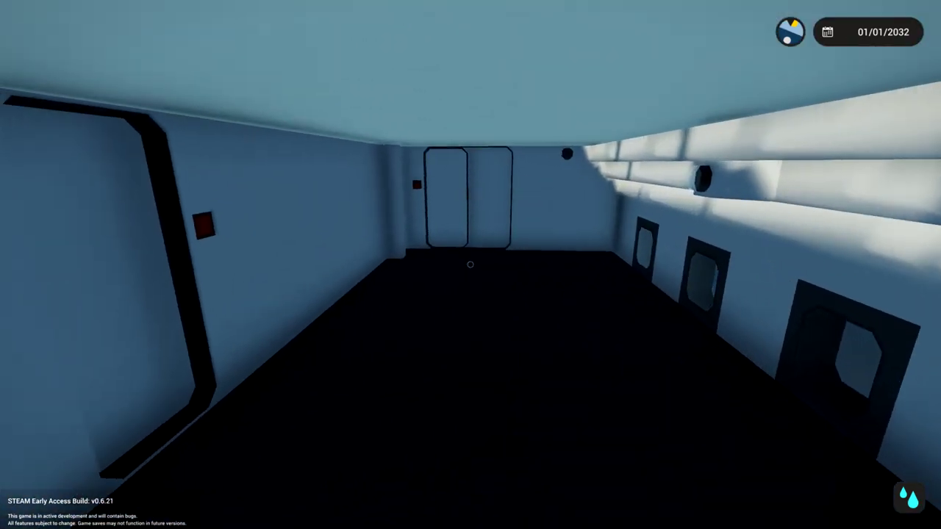
pyautogui.press('e')
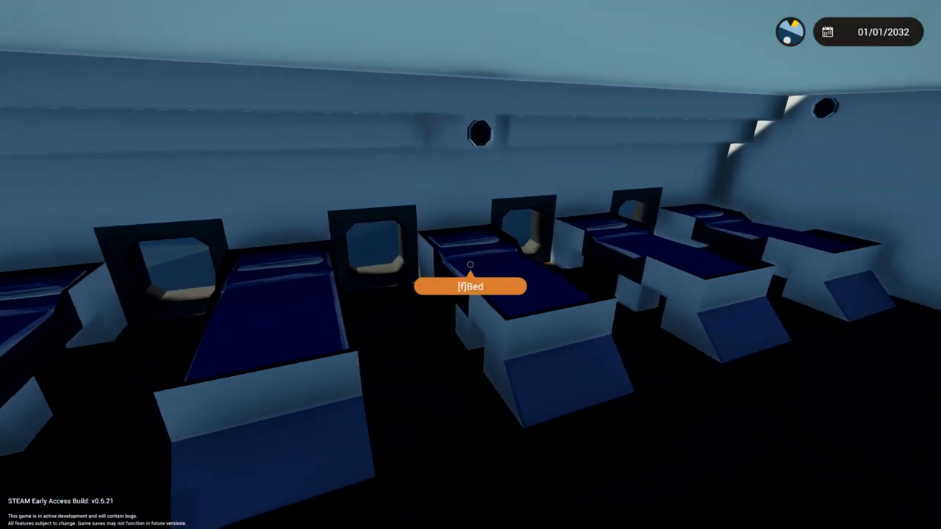
pyautogui.press('w')
pyautogui.press('e')
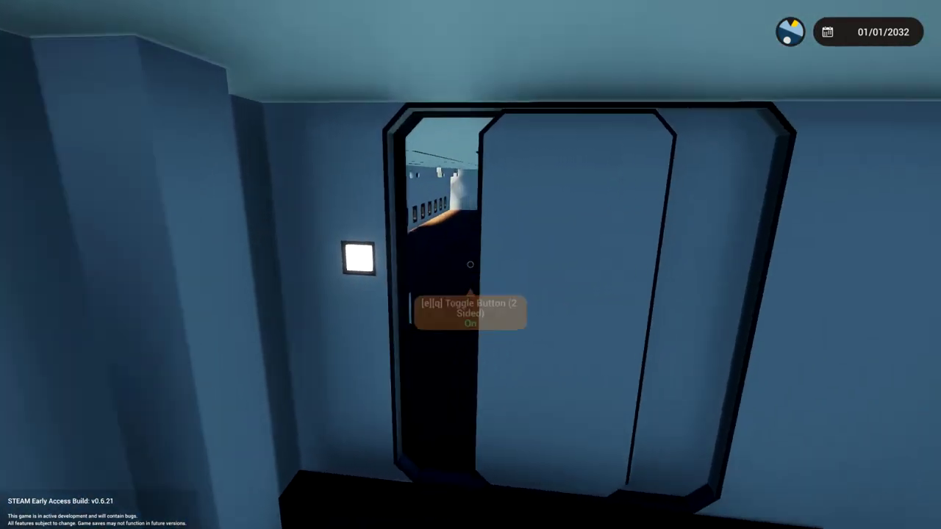
pyautogui.press('w')
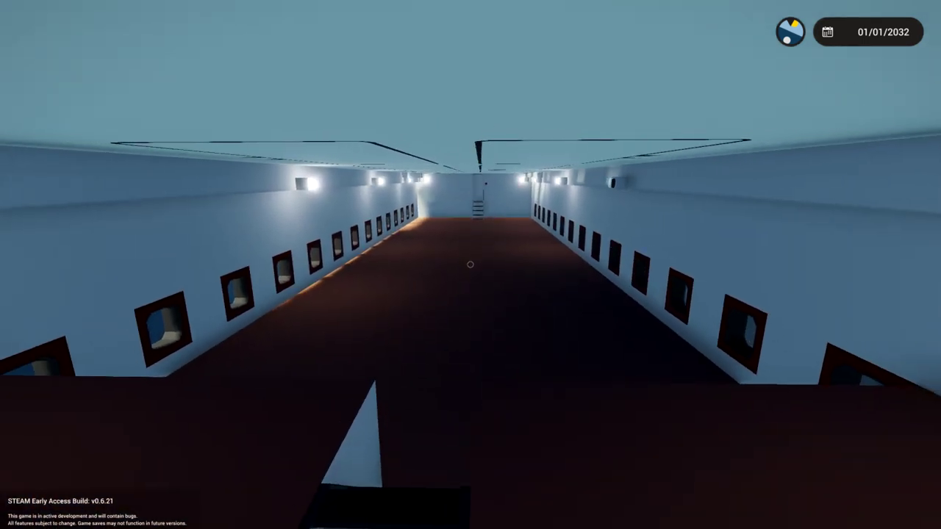
pyautogui.press('w')
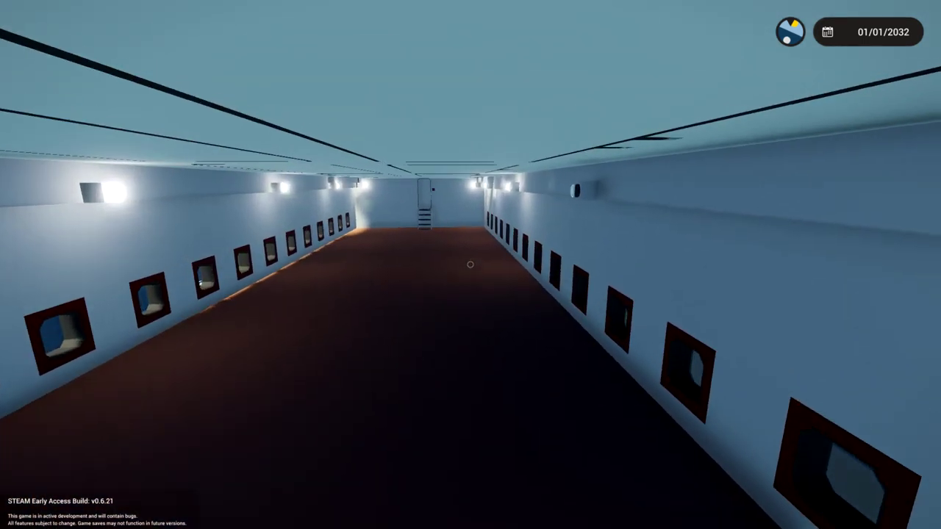
pyautogui.press('e')
pyautogui.press('f')
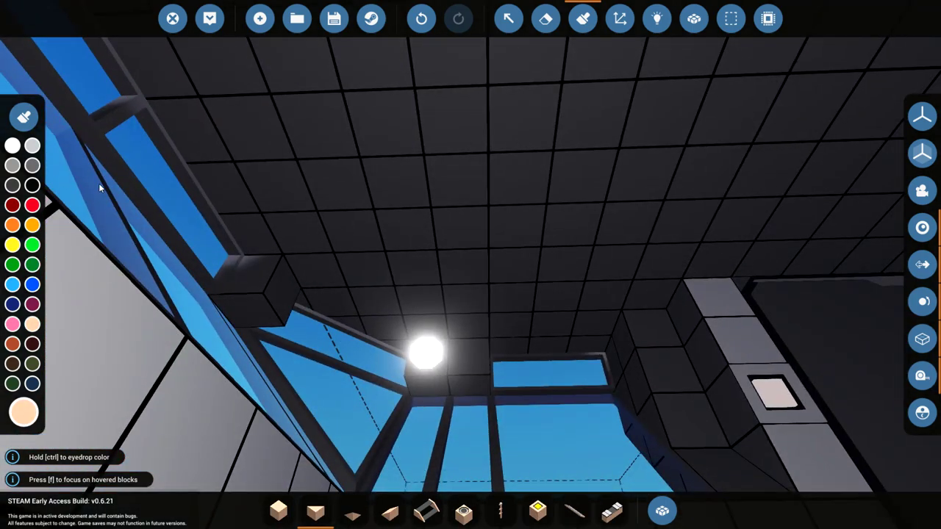
# - Paint a strip of dark bridge ceiling tiles and one more tile light grey
pyautogui.moveTo(374, 307); pyautogui.dragTo(365, 216)
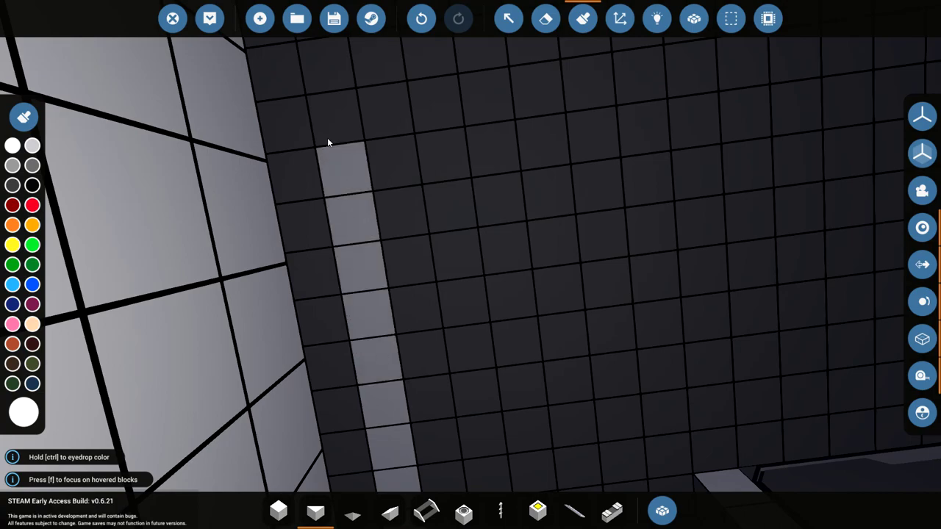
pyautogui.click(328, 136)
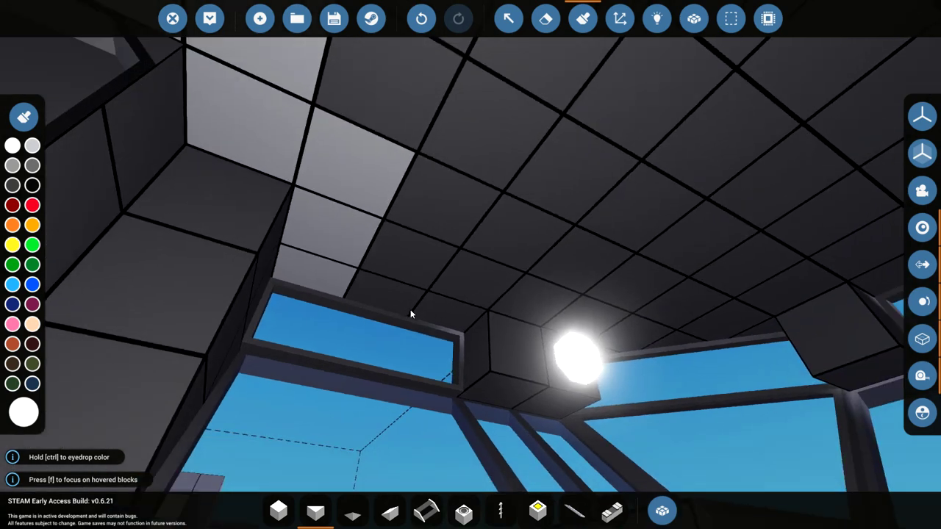
# - Paint a row of ceiling tiles above the bridge's front windows light grey
pyautogui.click(466, 213)
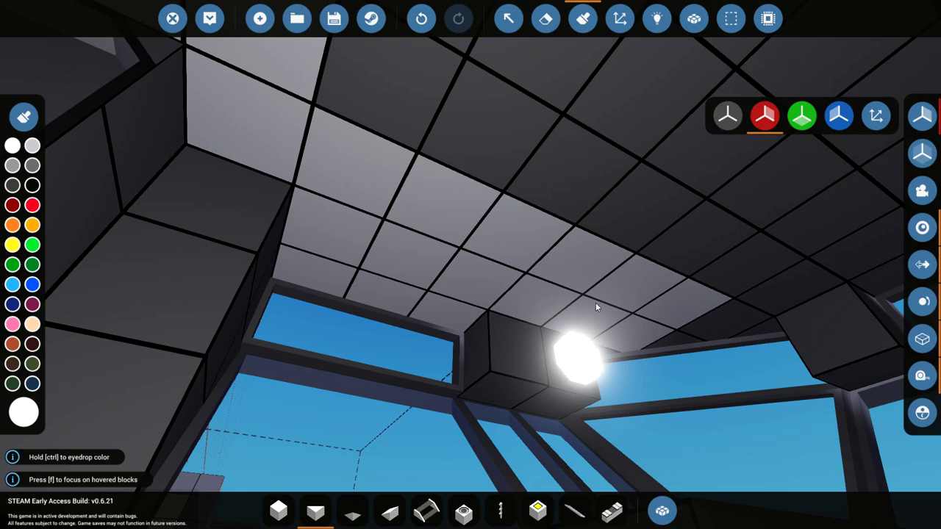
pyautogui.moveTo(701, 324)
pyautogui.mouseDown()
pyautogui.moveTo(521, 384)
pyautogui.moveTo(496, 404)
pyautogui.mouseUp()
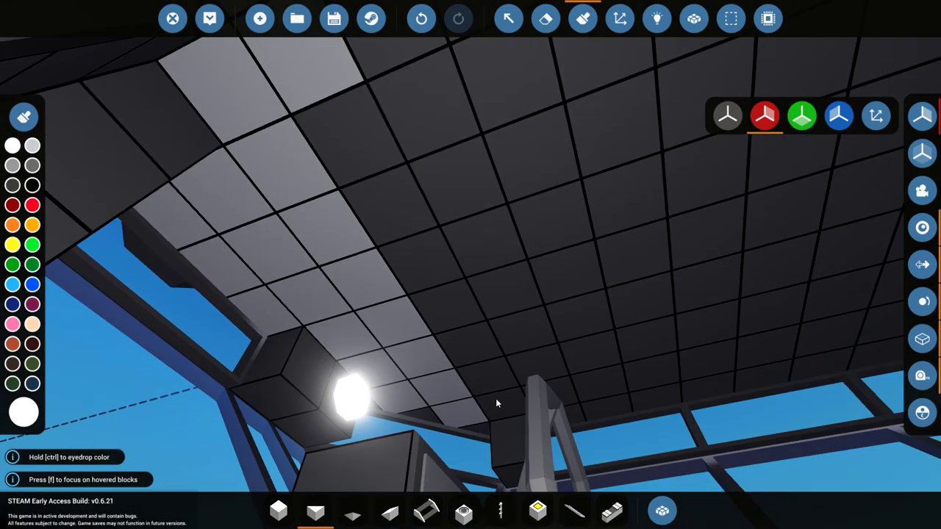
pyautogui.moveTo(394, 138)
pyautogui.mouseDown()
pyautogui.moveTo(292, 405)
pyautogui.moveTo(320, 295)
pyautogui.mouseUp()
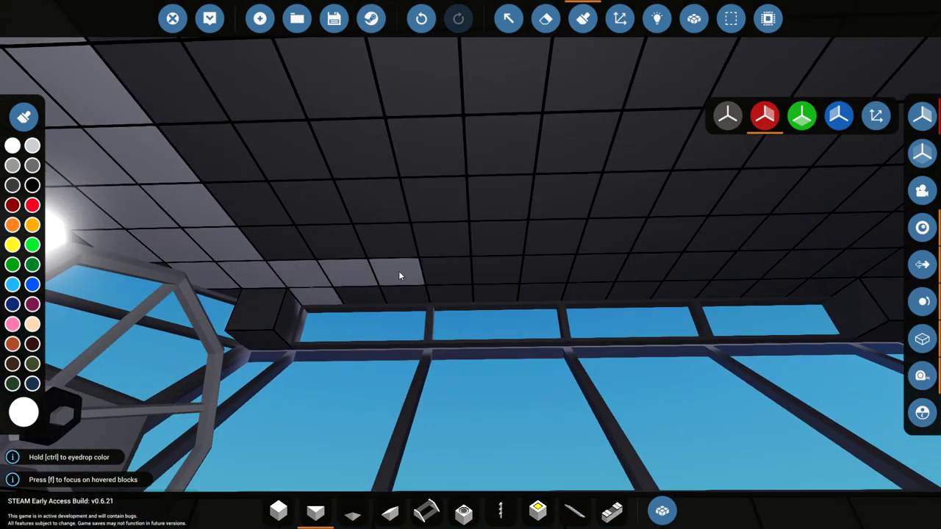
pyautogui.moveTo(399, 275); pyautogui.dragTo(291, 275)
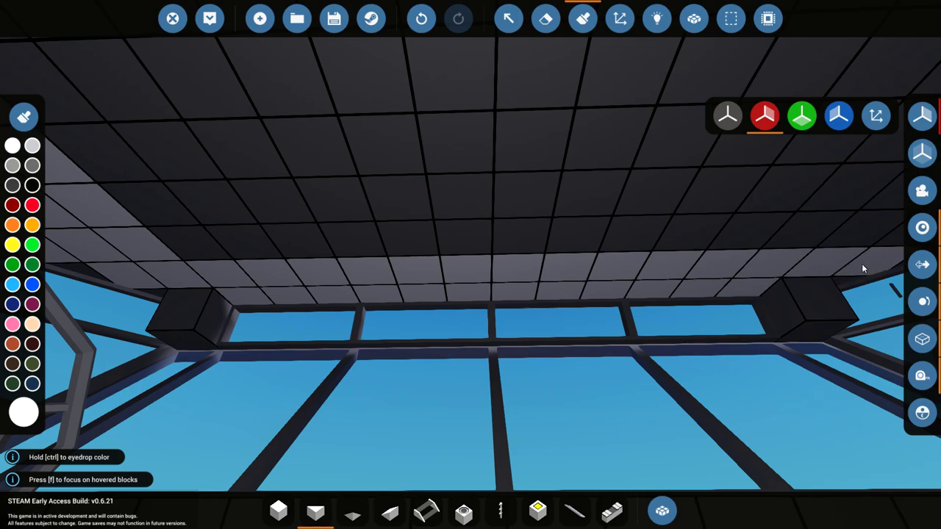
pyautogui.moveTo(863, 269); pyautogui.dragTo(772, 279)
pyautogui.moveTo(579, 281); pyautogui.dragTo(240, 238)
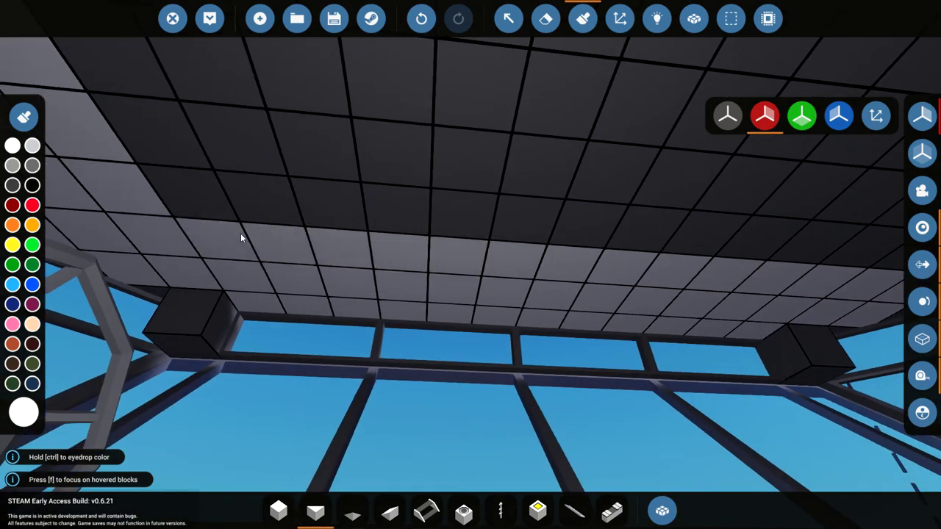
pyautogui.moveTo(815, 274); pyautogui.dragTo(687, 298)
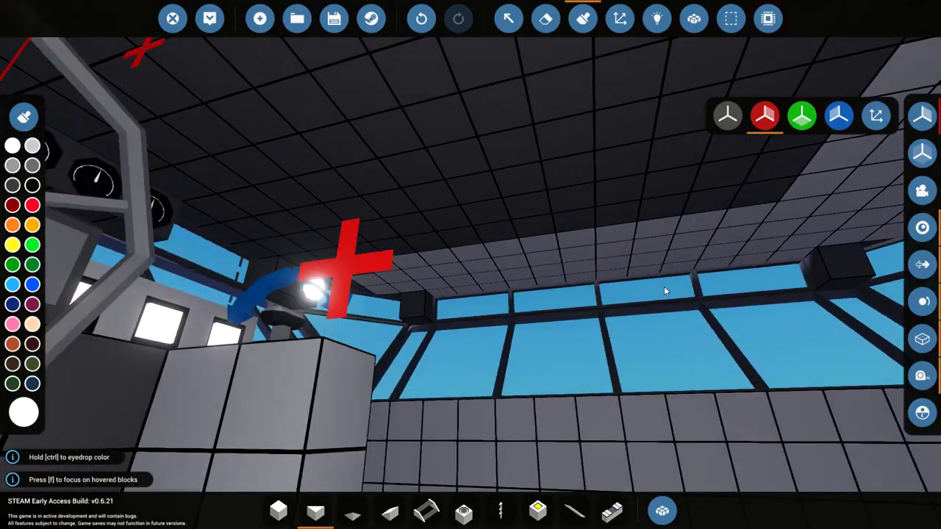
pyautogui.moveTo(664, 286)
pyautogui.mouseDown()
pyautogui.moveTo(475, 111)
pyautogui.moveTo(431, 176)
pyautogui.mouseUp()
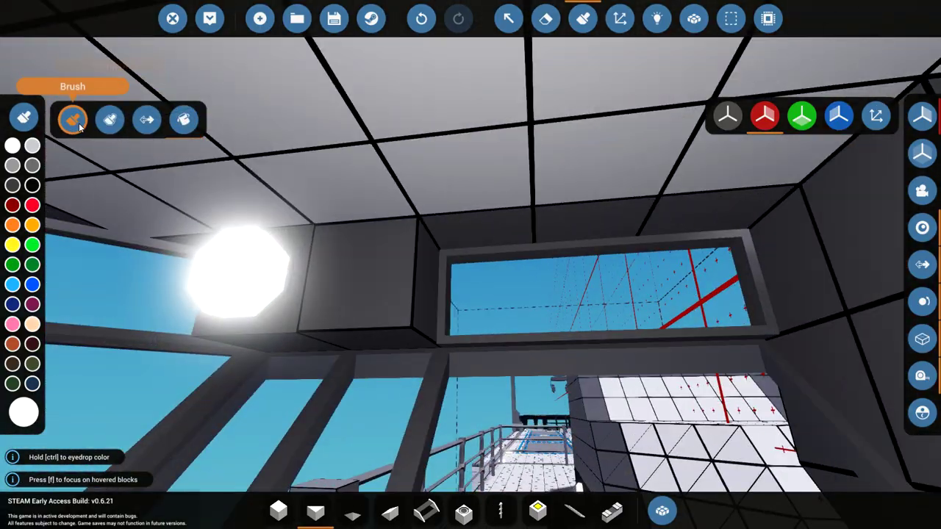
pyautogui.press('s')
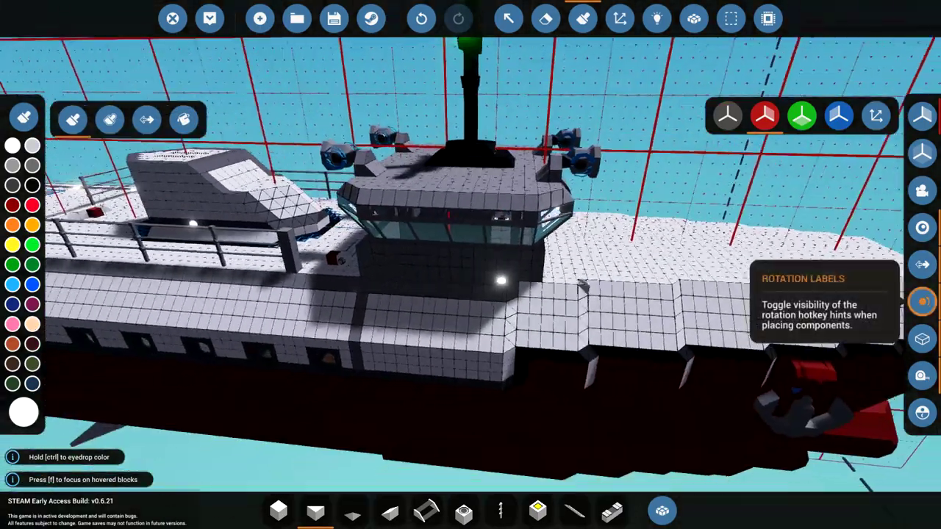
pyautogui.press('q')
pyautogui.press('e')
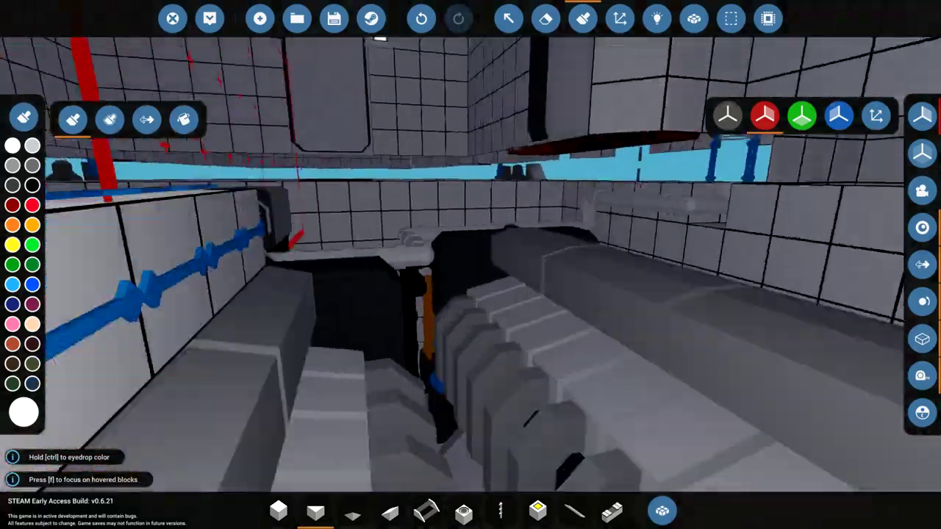
pyautogui.press('q')
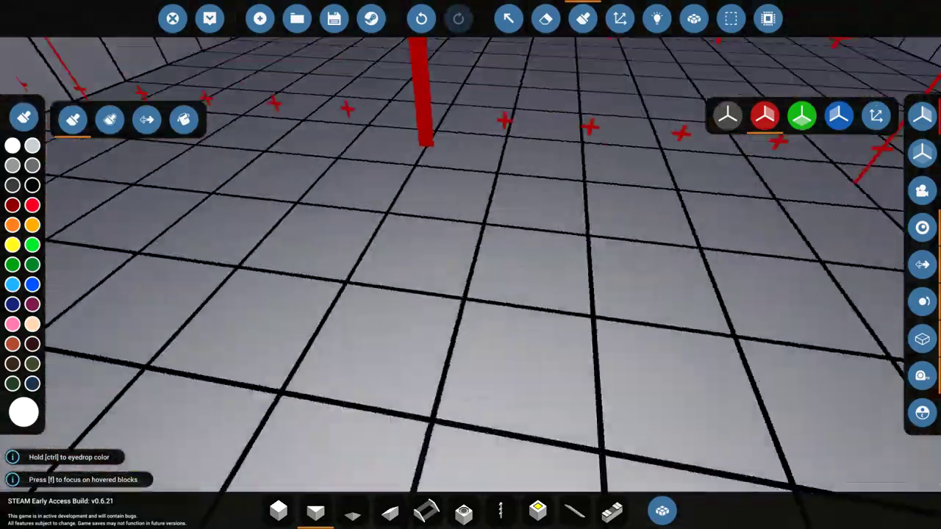
pyautogui.press('e')
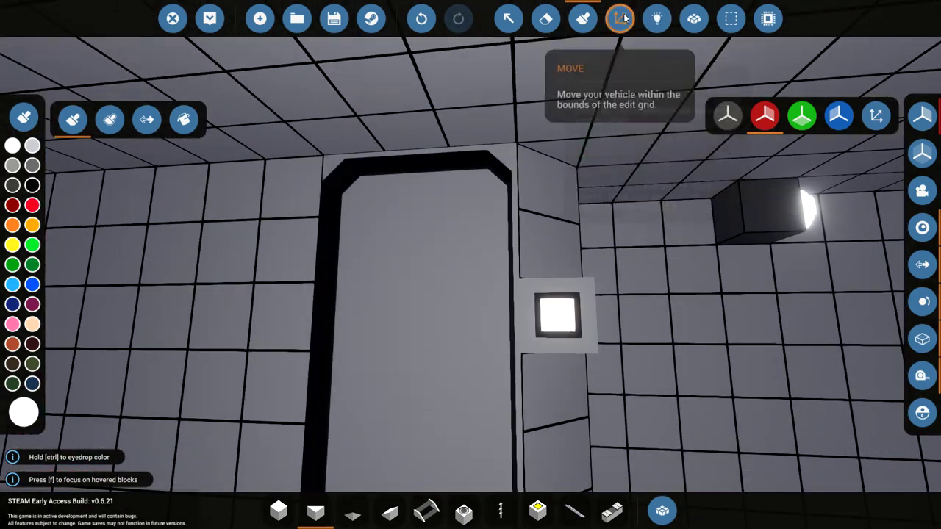
pyautogui.click(656, 17)
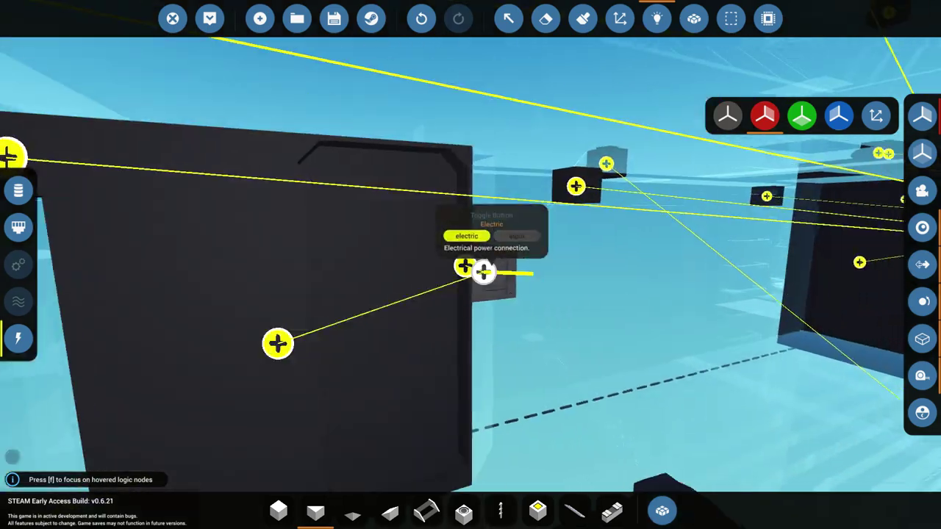
pyautogui.press('s')
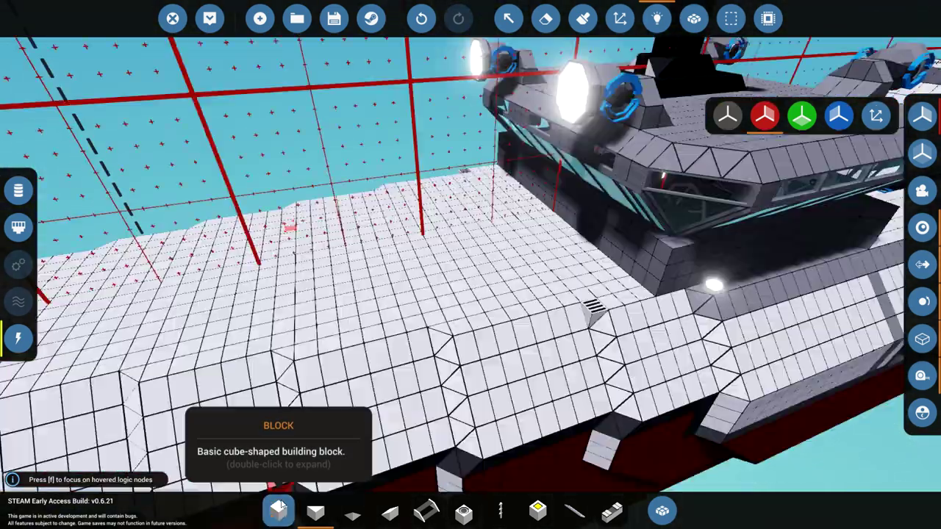
pyautogui.click(279, 506)
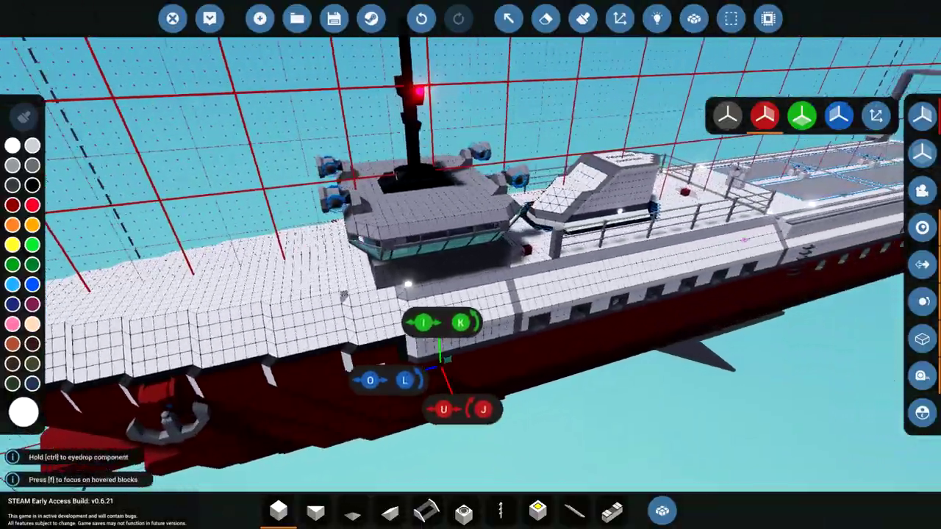
pyautogui.press('d')
pyautogui.press('d')
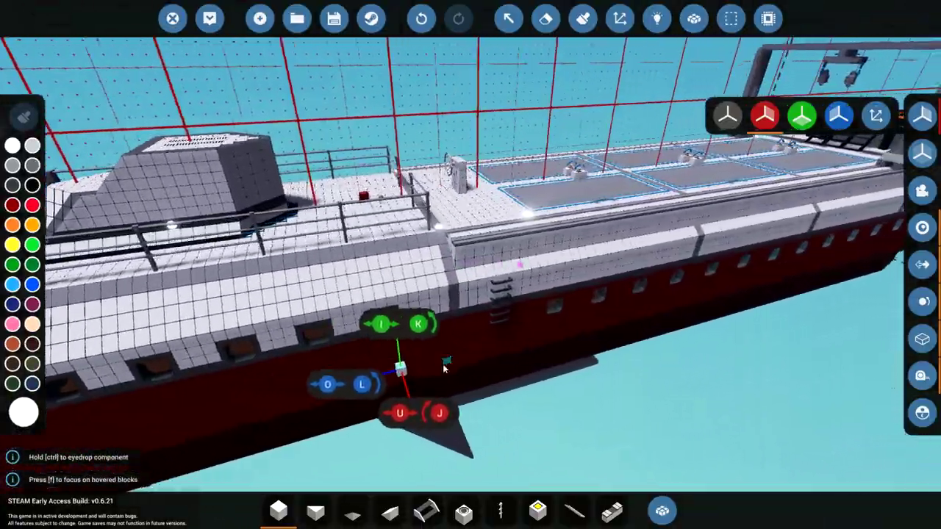
pyautogui.press('a')
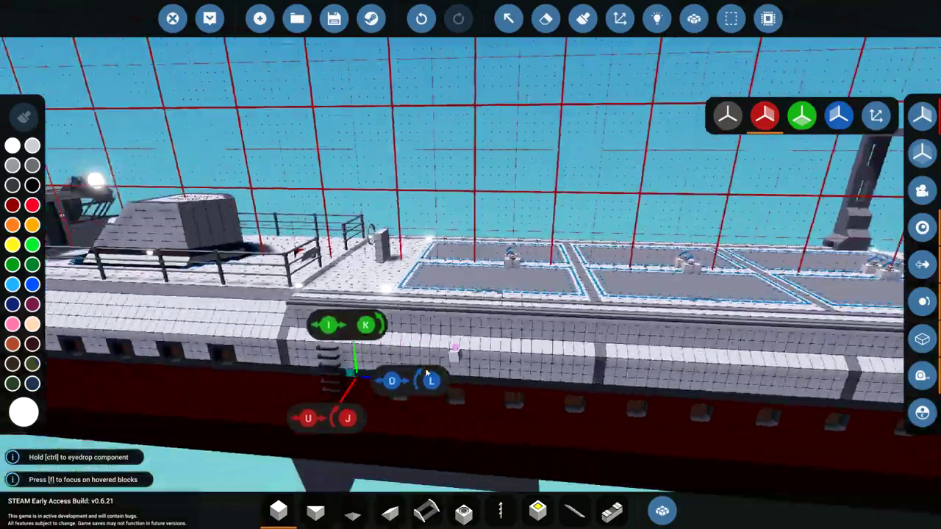
pyautogui.press('d')
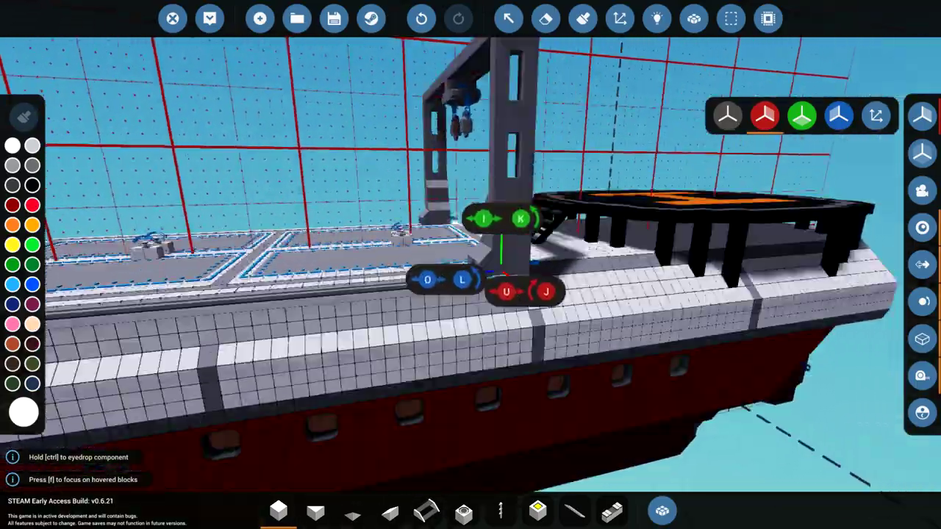
pyautogui.press('w')
pyautogui.press('w')
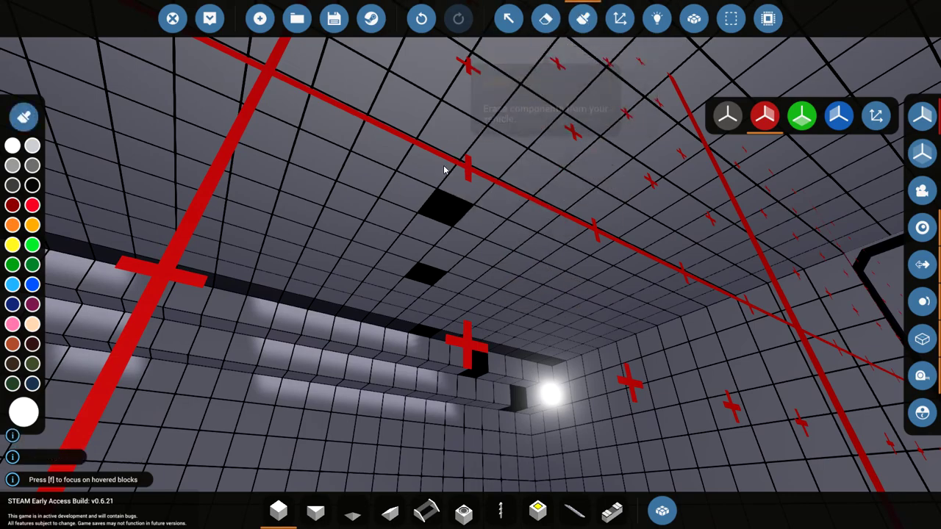
pyautogui.press('w')
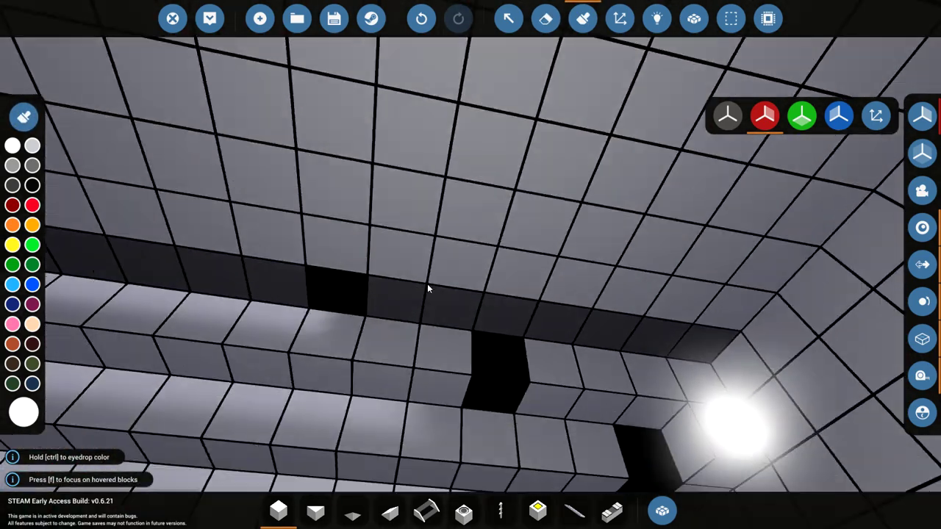
pyautogui.press('s')
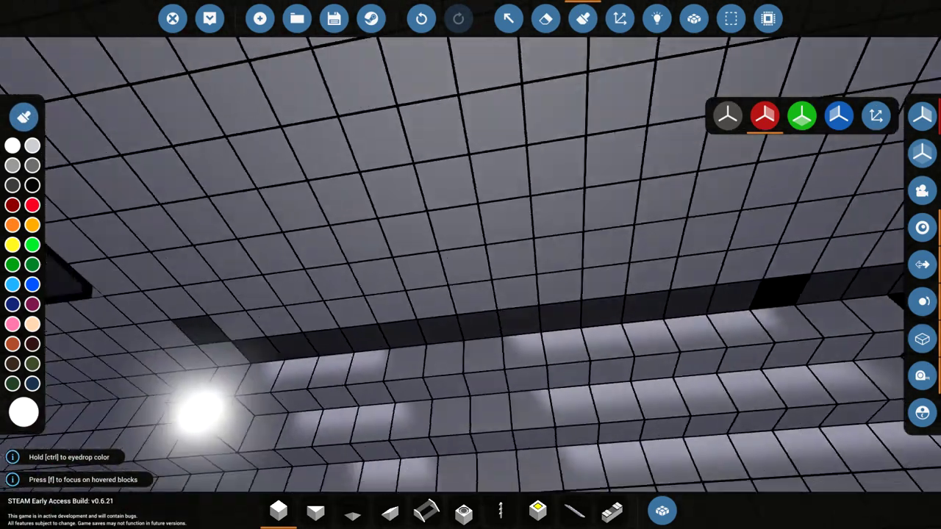
pyautogui.press('d')
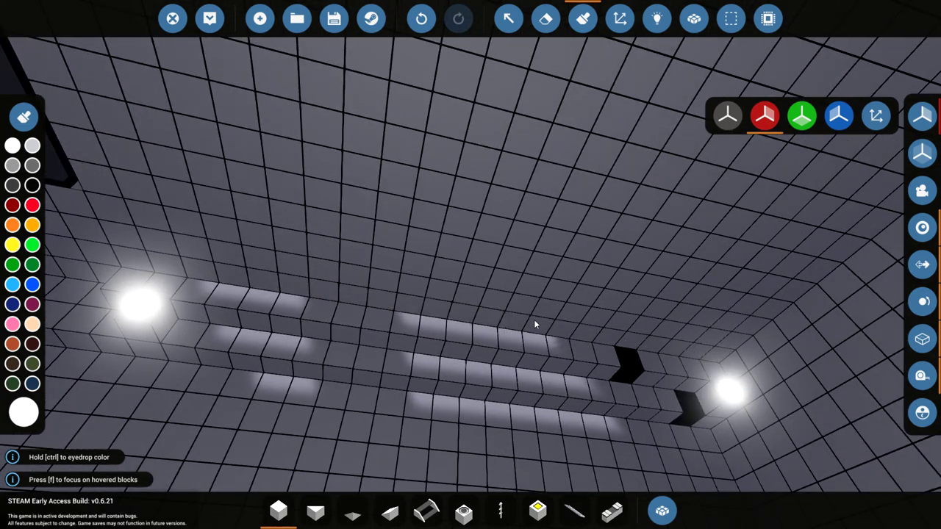
pyautogui.press('w')
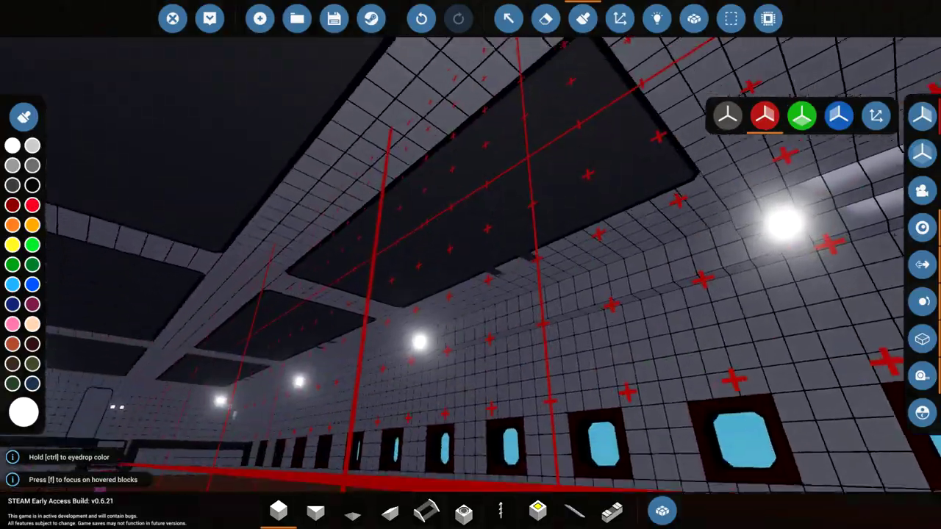
# - Fly the build camera from the deck through the hull into the machinery space and corridor
pyautogui.press('w')
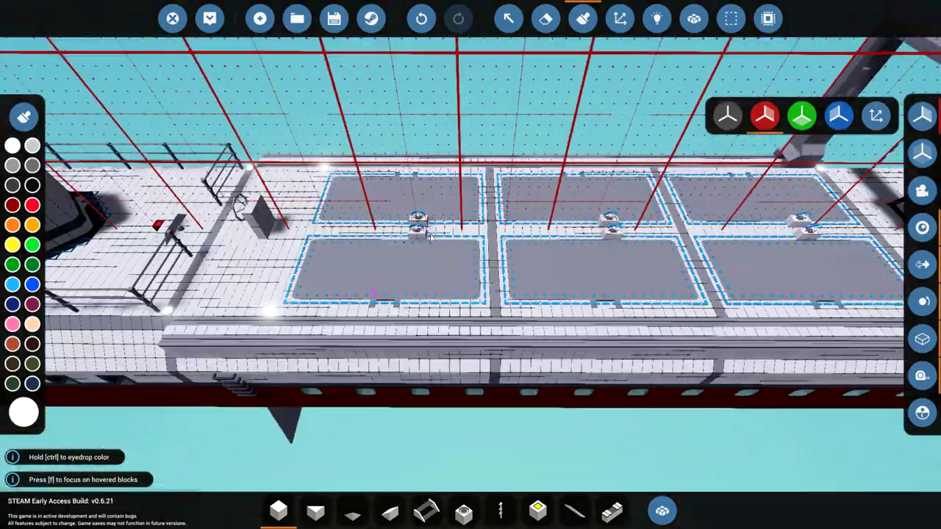
pyautogui.press('a')
pyautogui.press('w')
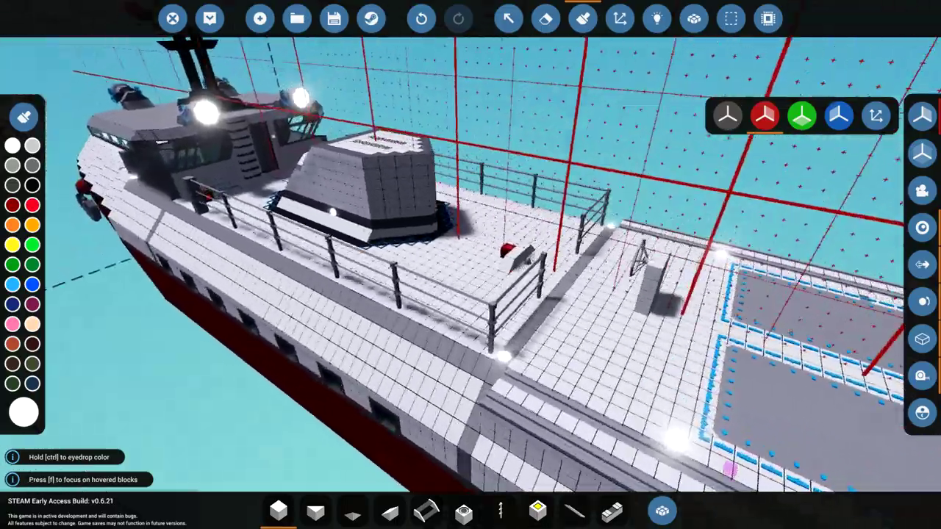
pyautogui.press('w')
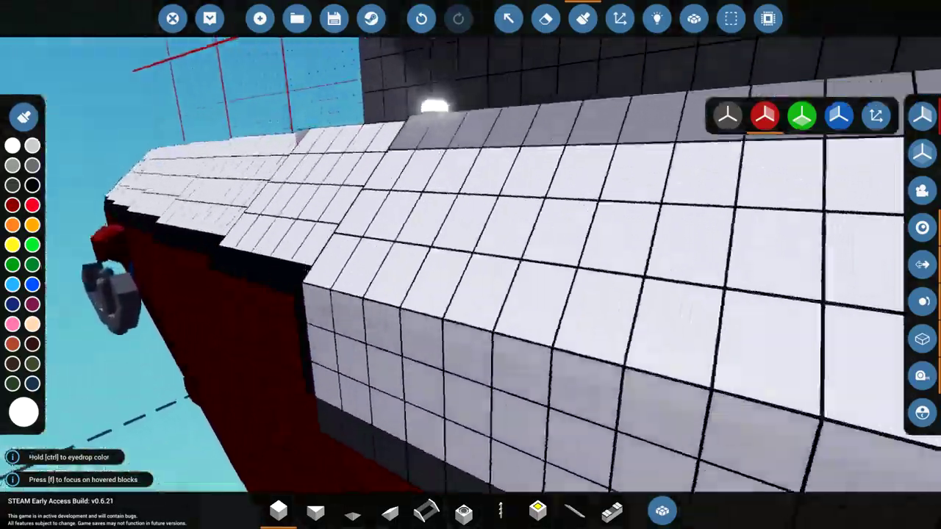
pyautogui.press('w')
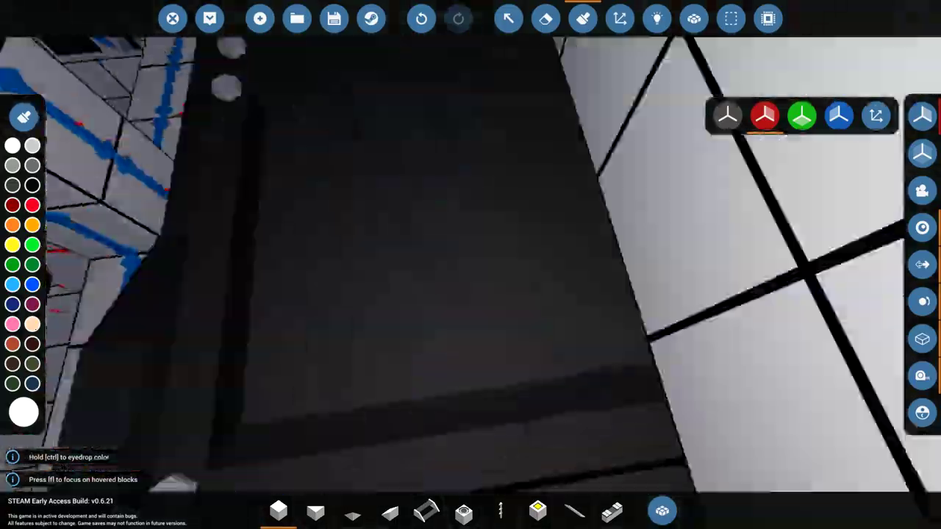
pyautogui.press('w')
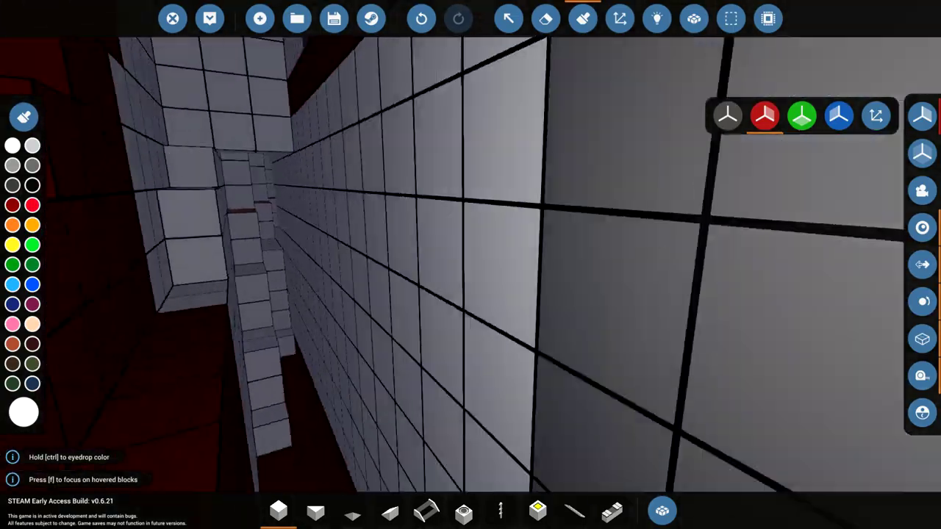
pyautogui.press('w')
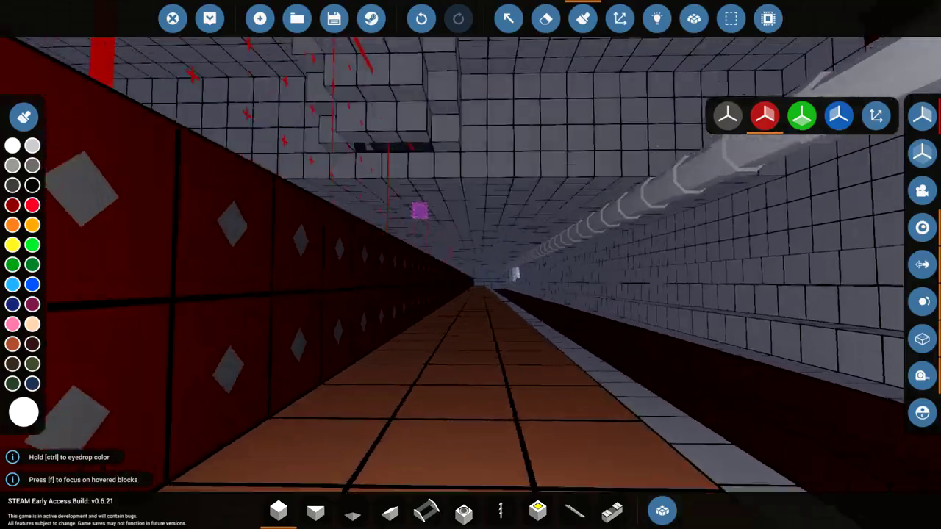
pyautogui.press('w')
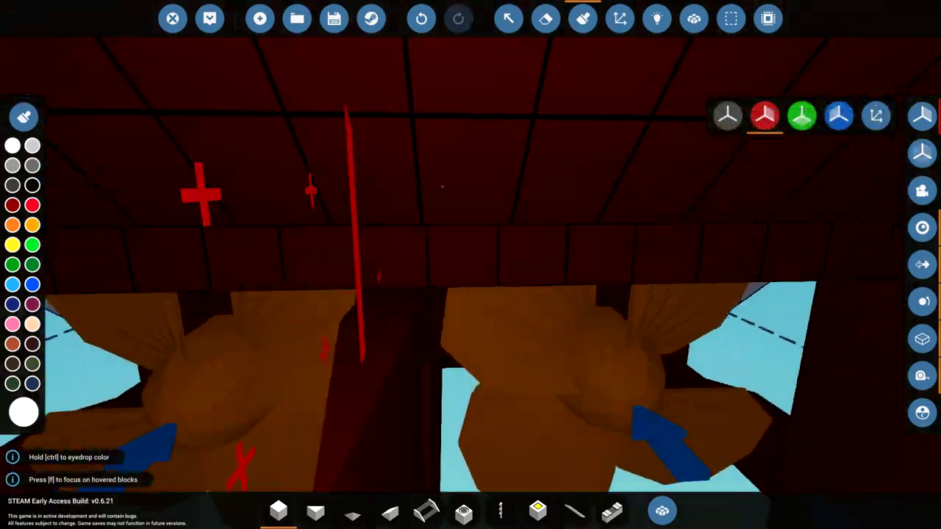
# - Look around the grey-tiled corridor toward the stairs, windows, ceiling and door
pyautogui.press('s')
pyautogui.press('a')
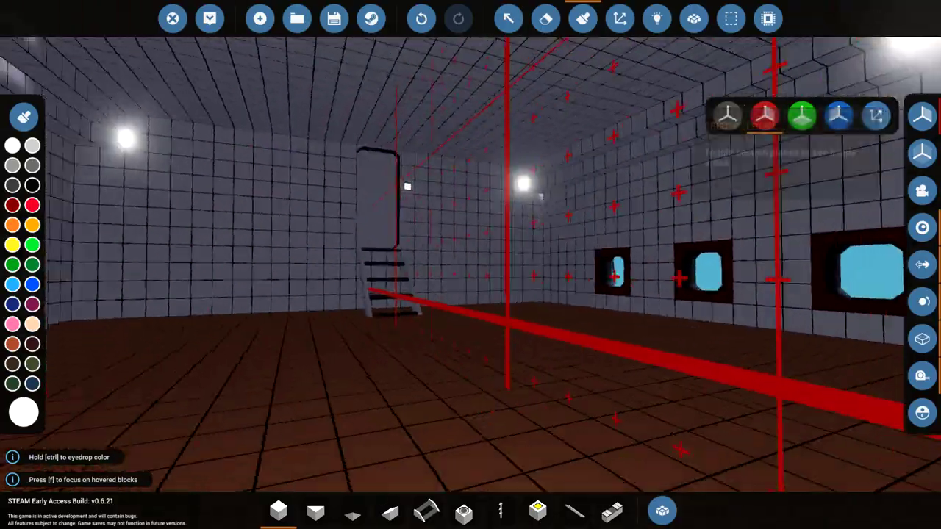
pyautogui.press('s')
pyautogui.press('w')
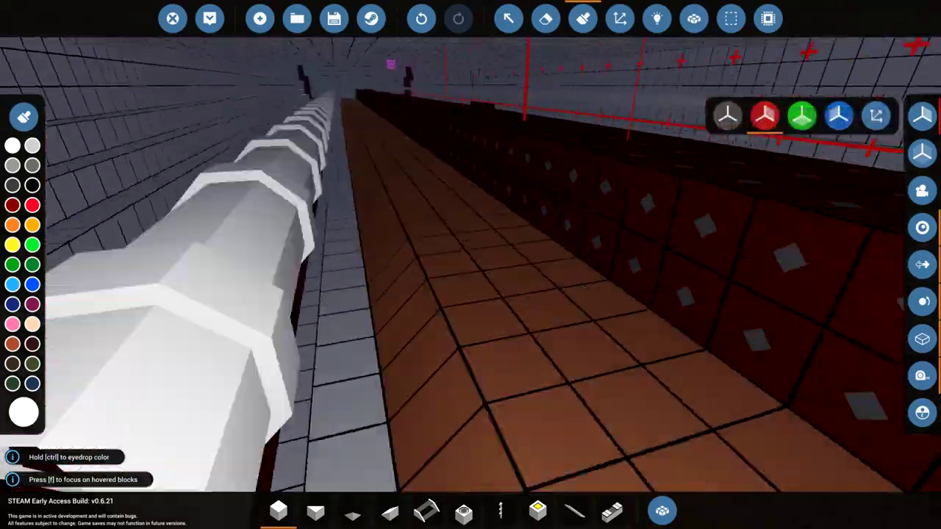
pyautogui.press('w')
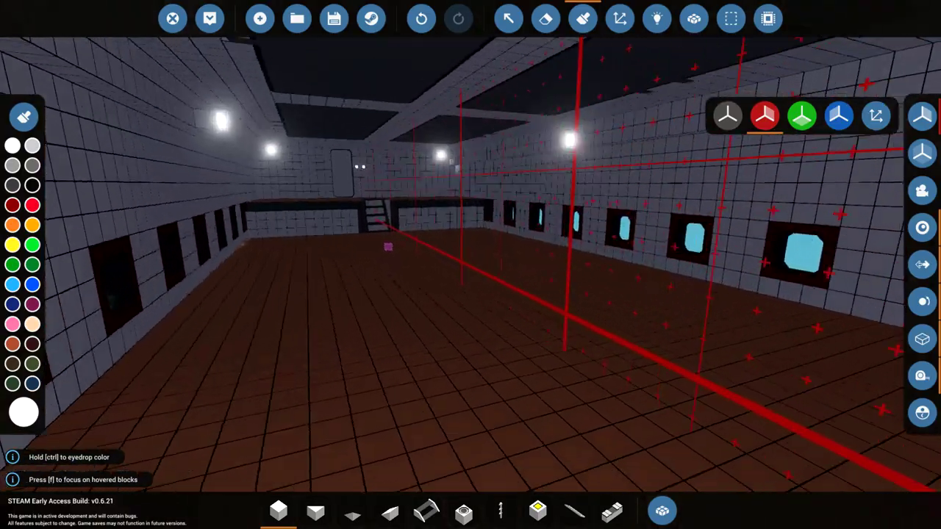
pyautogui.moveTo(470, 294); pyautogui.dragTo(354, 299)
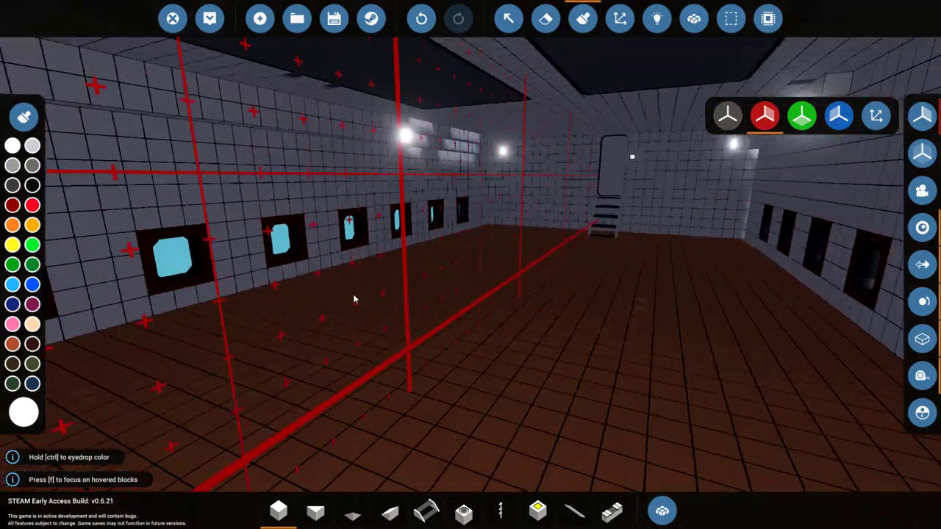
pyautogui.moveTo(691, 292)
pyautogui.mouseDown()
pyautogui.moveTo(393, 350)
pyautogui.moveTo(505, 263)
pyautogui.mouseUp()
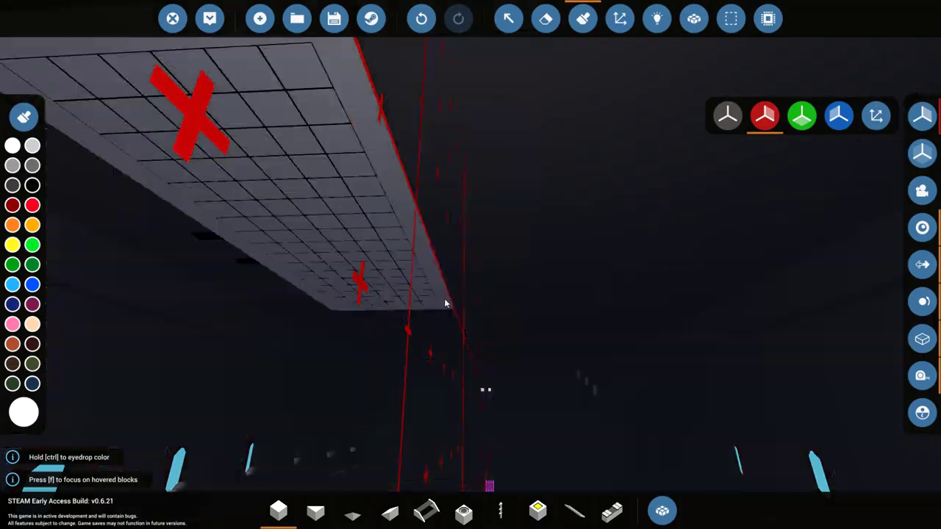
pyautogui.moveTo(445, 303)
pyautogui.mouseDown()
pyautogui.moveTo(398, 308)
pyautogui.moveTo(271, 488)
pyautogui.mouseUp()
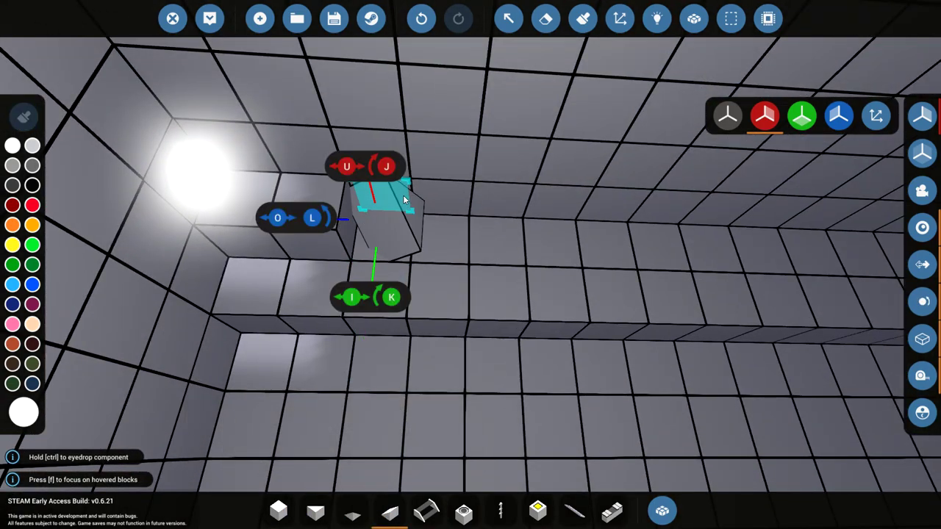
# - Place a wedge, then erase the upper-wall block row and a single ceiling block
pyautogui.moveTo(403, 195); pyautogui.dragTo(580, 217)
pyautogui.press('w')
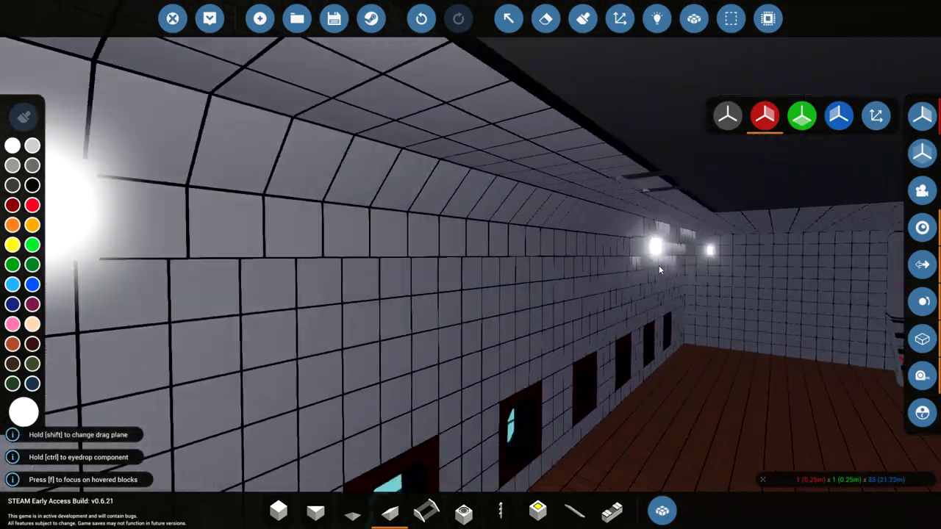
pyautogui.press('2')
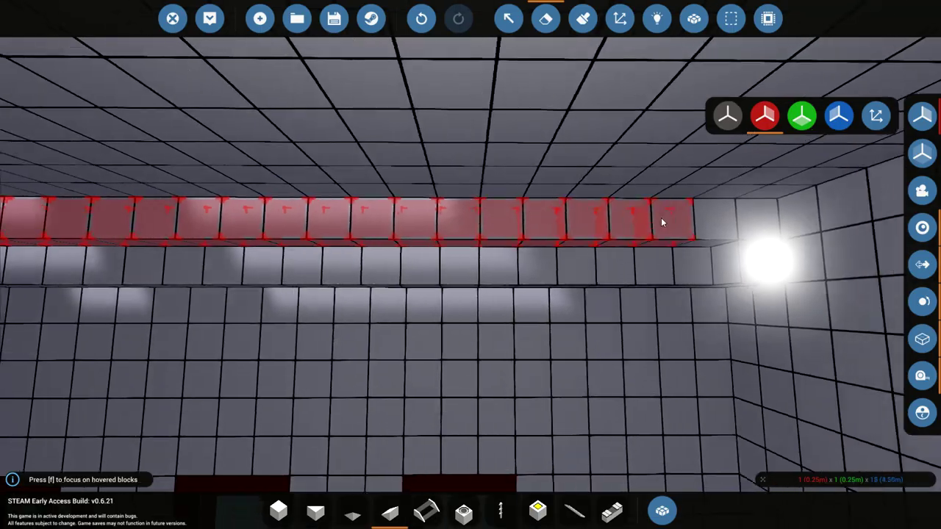
pyautogui.moveTo(407, 194); pyautogui.dragTo(477, 224)
pyautogui.press('a')
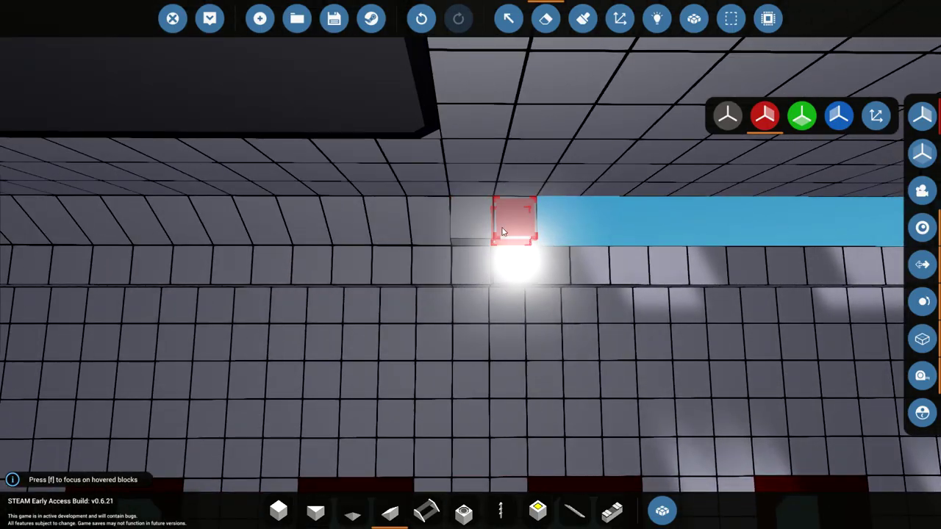
pyautogui.press('s')
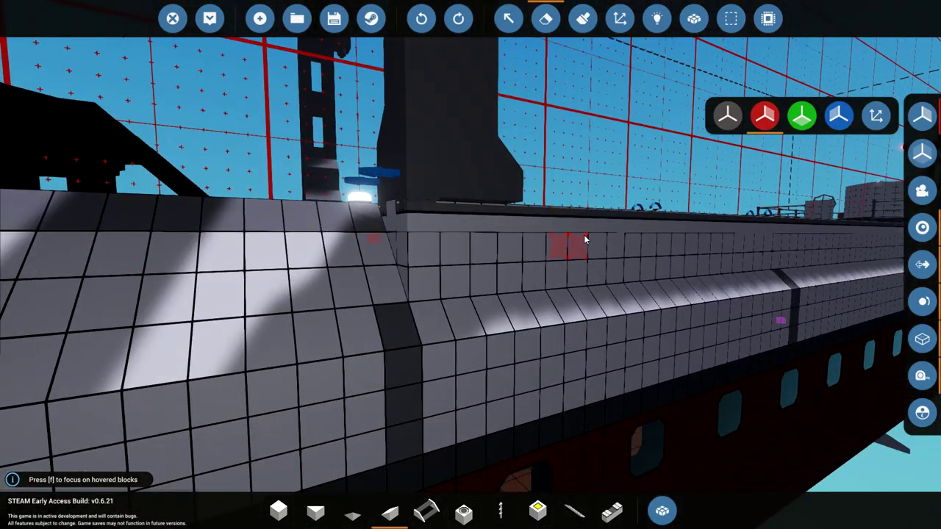
pyautogui.press('w')
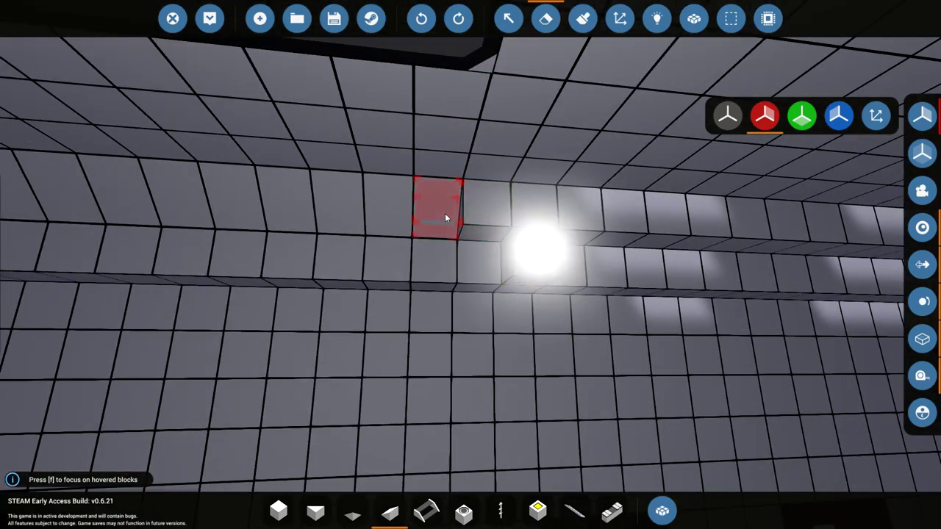
pyautogui.click(445, 214)
# - Lay a long row of wedge pieces along the ceiling edge
pyautogui.moveTo(471, 278); pyautogui.dragTo(464, 375)
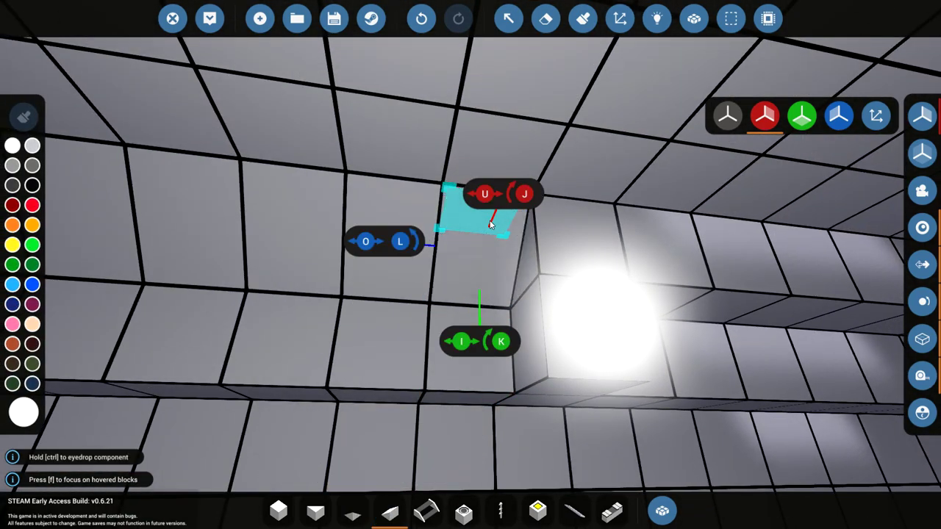
pyautogui.moveTo(491, 225); pyautogui.dragTo(541, 312)
pyautogui.moveTo(429, 269)
pyautogui.mouseDown()
pyautogui.moveTo(439, 267)
pyautogui.moveTo(521, 363)
pyautogui.moveTo(537, 352)
pyautogui.mouseUp()
pyautogui.moveTo(561, 312)
pyautogui.mouseDown()
pyautogui.moveTo(357, 300)
pyautogui.moveTo(307, 231)
pyautogui.moveTo(280, 283)
pyautogui.mouseUp()
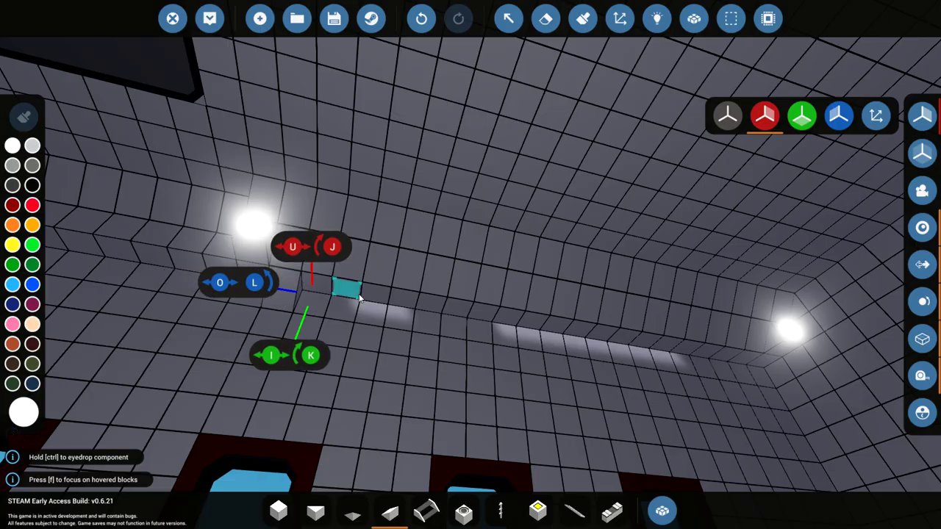
pyautogui.moveTo(359, 297); pyautogui.dragTo(618, 429)
pyautogui.moveTo(599, 395); pyautogui.dragTo(762, 479)
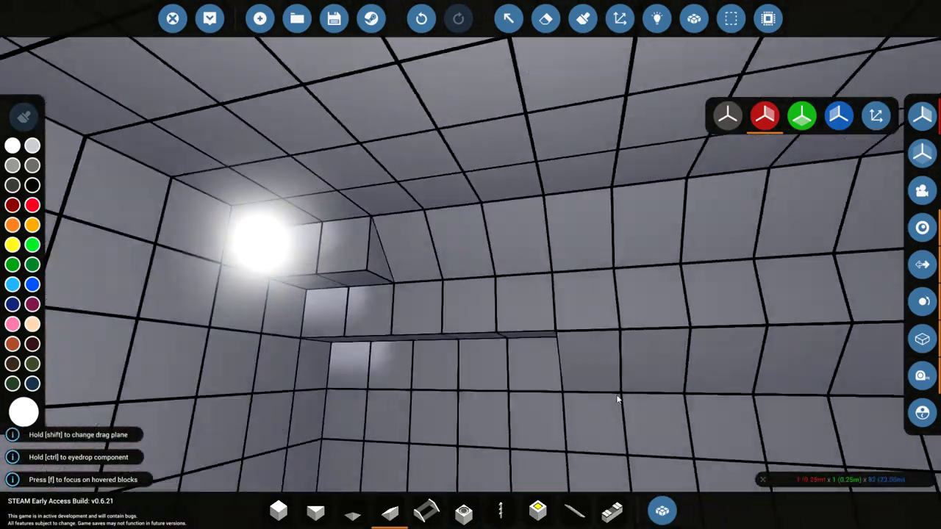
pyautogui.moveTo(763, 480)
pyautogui.mouseDown()
pyautogui.moveTo(359, 359)
pyautogui.moveTo(338, 326)
pyautogui.moveTo(312, 217)
pyautogui.moveTo(388, 346)
pyautogui.moveTo(364, 382)
pyautogui.mouseUp()
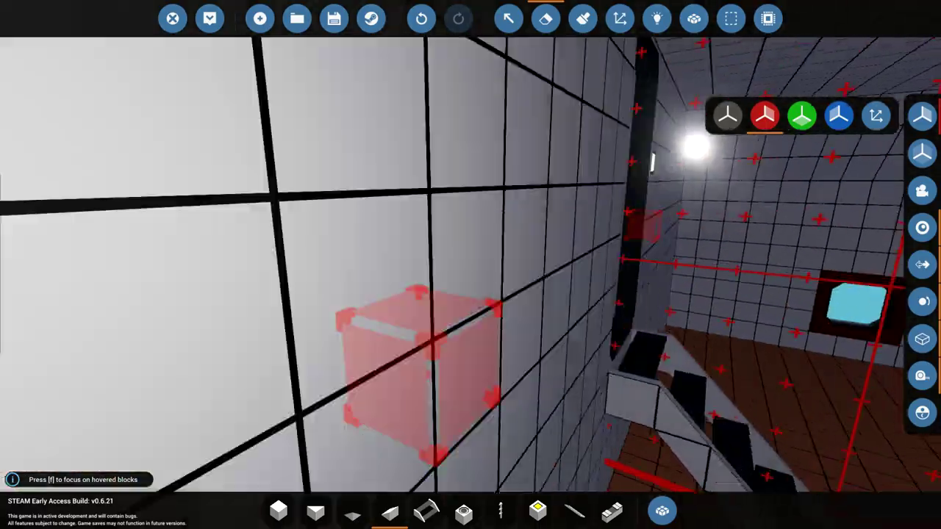
# - Erase a rectangular patch of wall left of the door
pyautogui.moveTo(364, 382); pyautogui.dragTo(479, 207)
pyautogui.moveTo(402, 369); pyautogui.dragTo(402, 370)
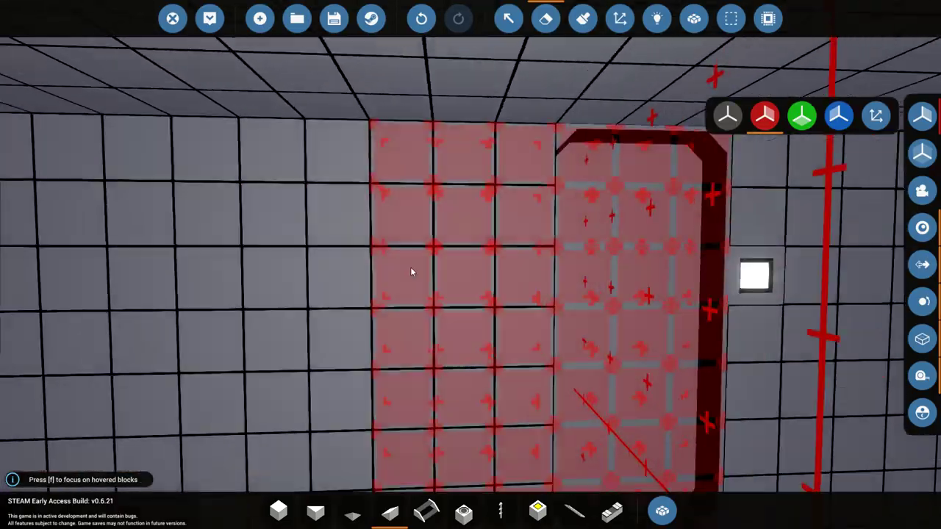
pyautogui.moveTo(410, 267); pyautogui.dragTo(410, 267)
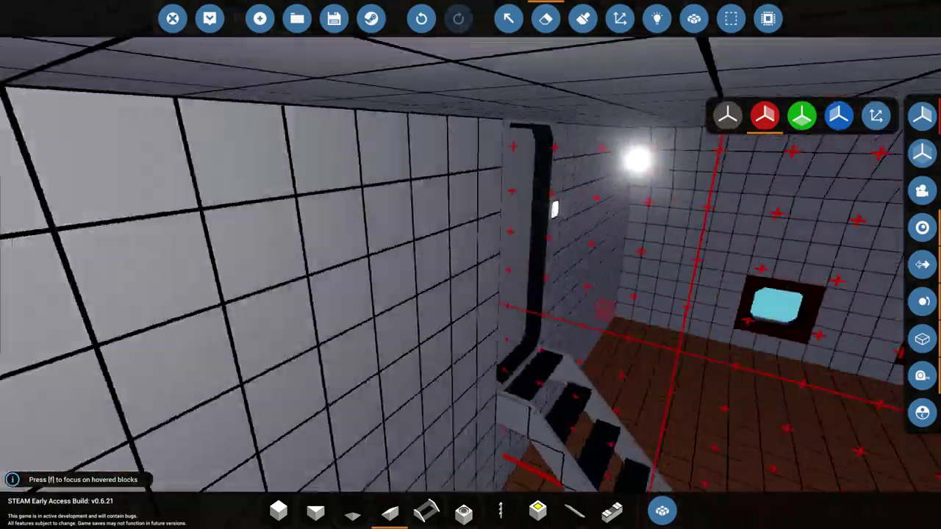
pyautogui.moveTo(471, 272); pyautogui.dragTo(471, 272)
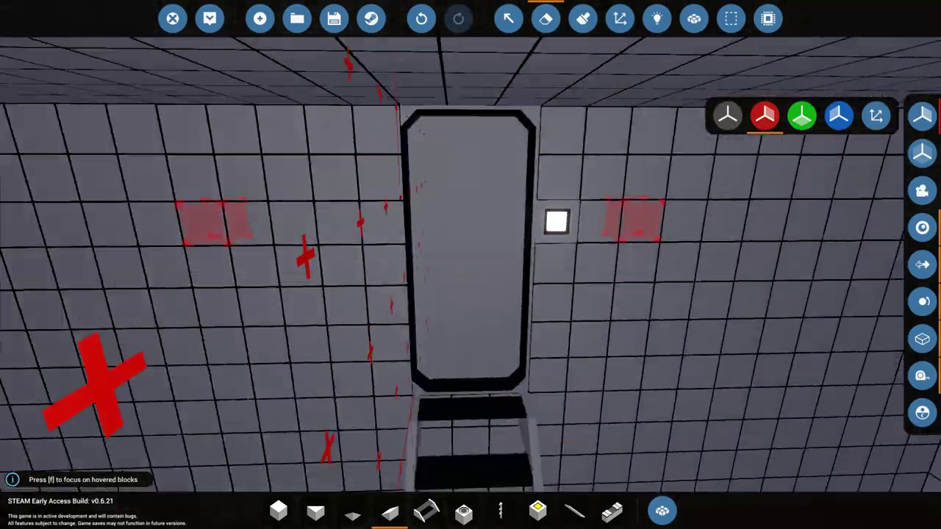
pyautogui.moveTo(417, 262); pyautogui.dragTo(417, 261)
pyautogui.moveTo(393, 180); pyautogui.dragTo(554, 253)
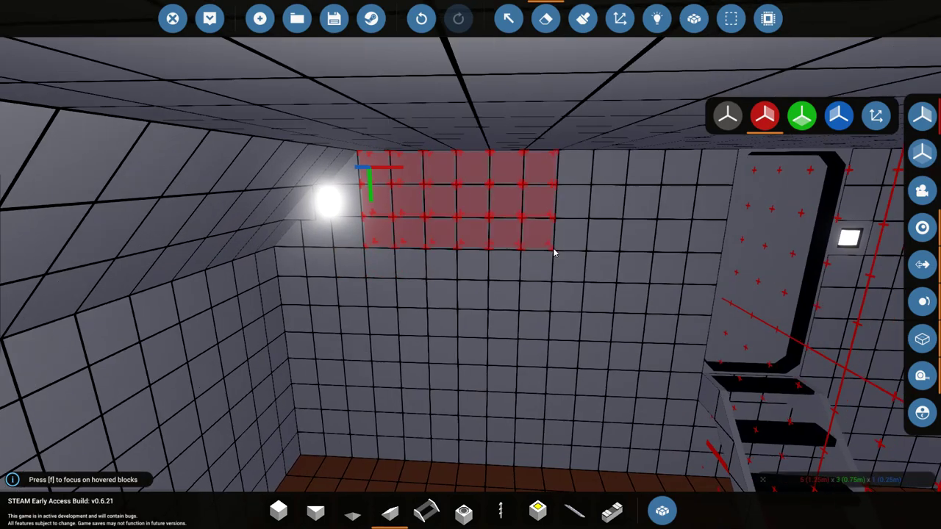
pyautogui.moveTo(732, 380); pyautogui.dragTo(539, 367)
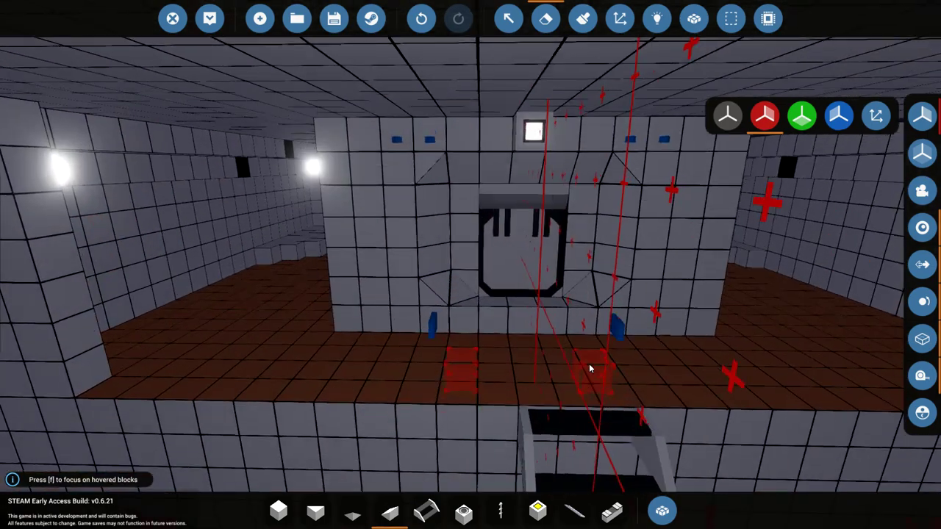
# - Move through the side corridor up to the block between the lights
pyautogui.press('w')
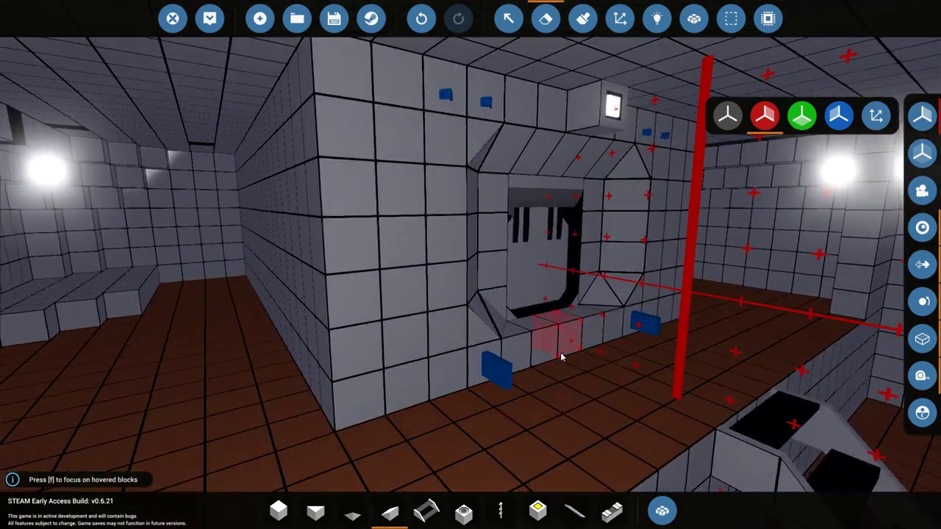
pyautogui.press('s')
pyautogui.press('a')
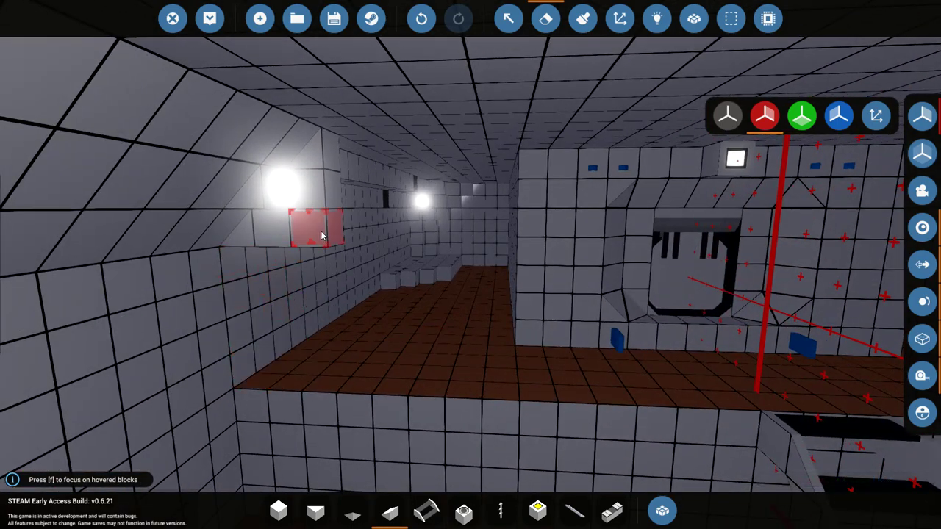
pyautogui.press('f')
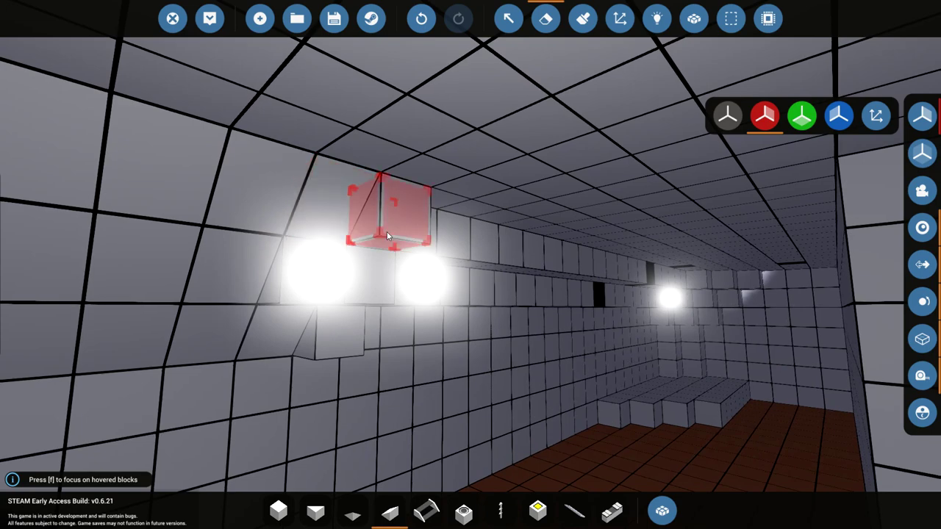
pyautogui.press('f')
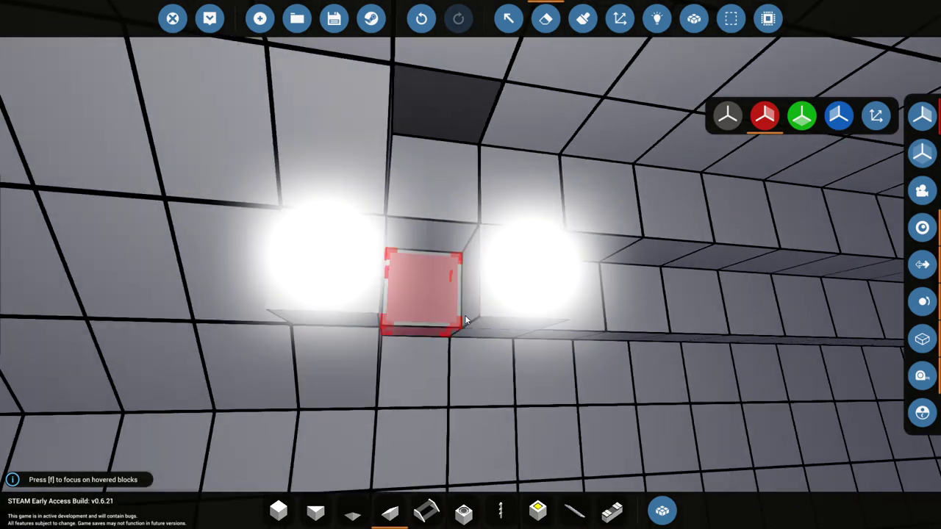
pyautogui.press('s')
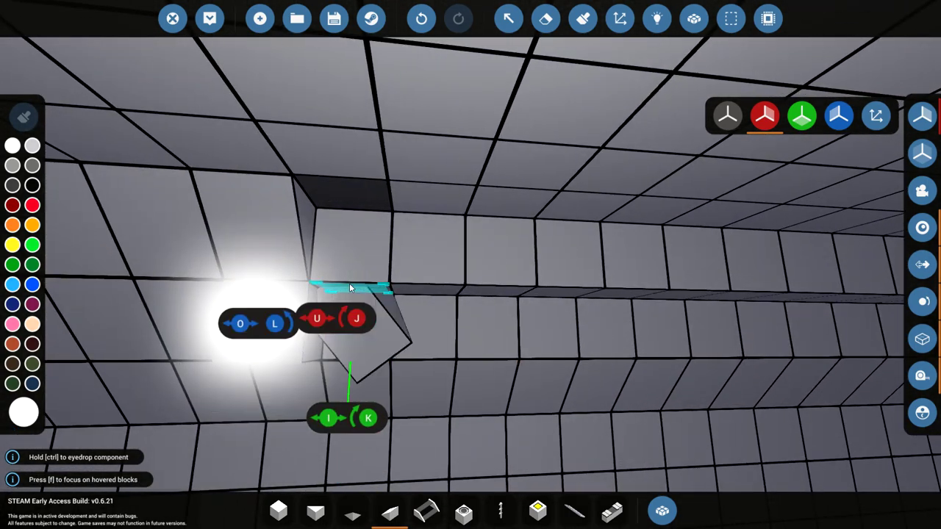
# - Place a block beside the stairs, nudged with O/I, and select a stair step piece
pyautogui.moveTo(349, 283); pyautogui.dragTo(669, 313)
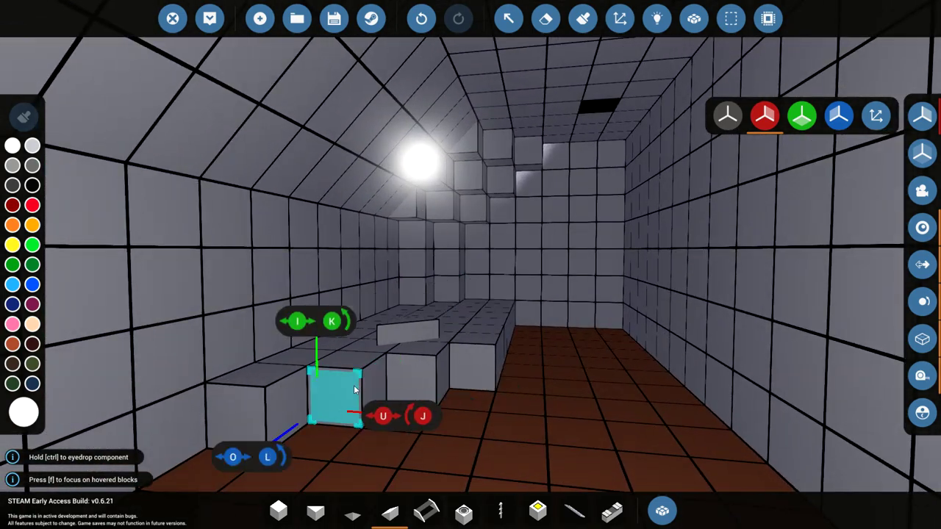
pyautogui.press('o')
pyautogui.press('i')
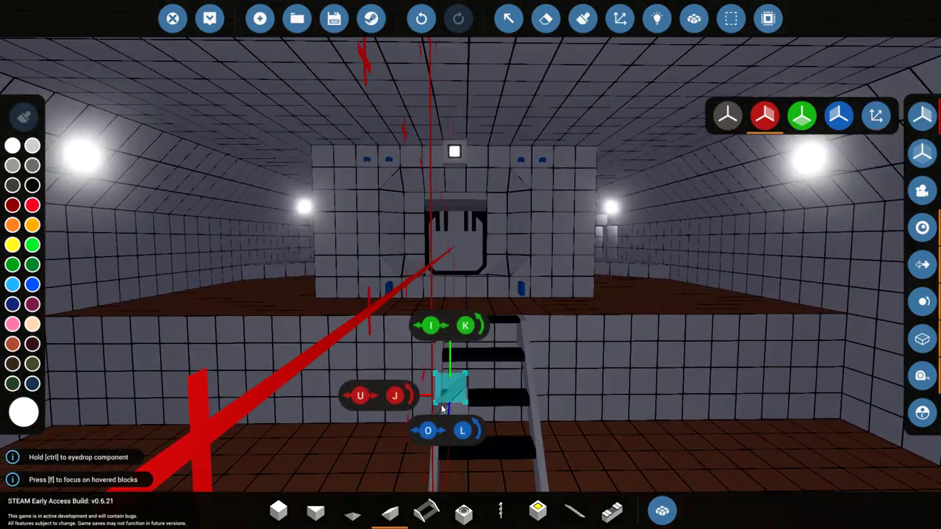
pyautogui.click(442, 405)
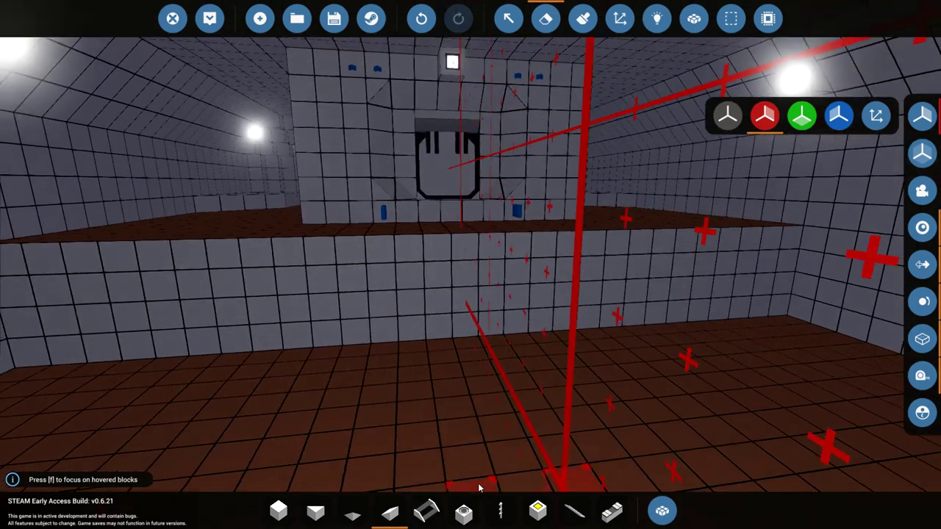
pyautogui.click(427, 511)
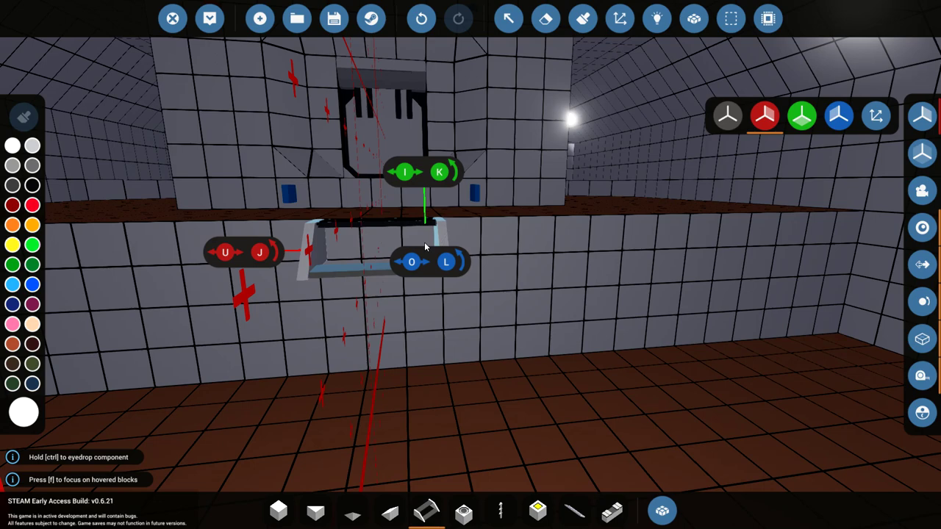
pyautogui.press('e')
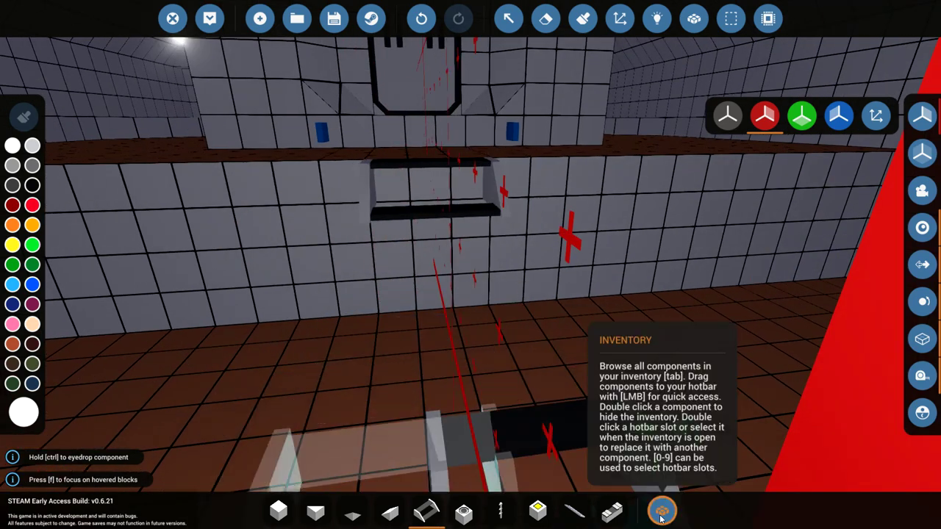
# - Search the component inventory for 'Stair' and put Stair Top in a hotbar slot
pyautogui.click(663, 511)
pyautogui.write('ai')
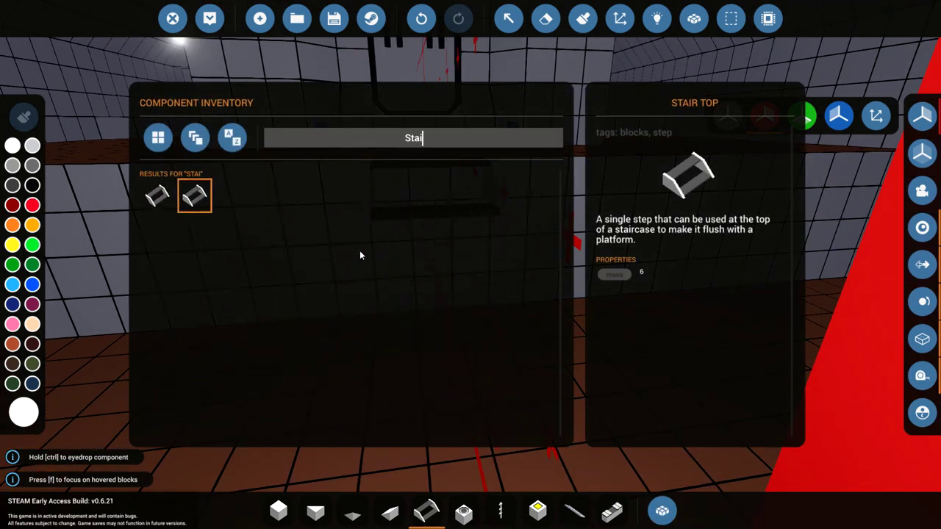
pyautogui.write('r')
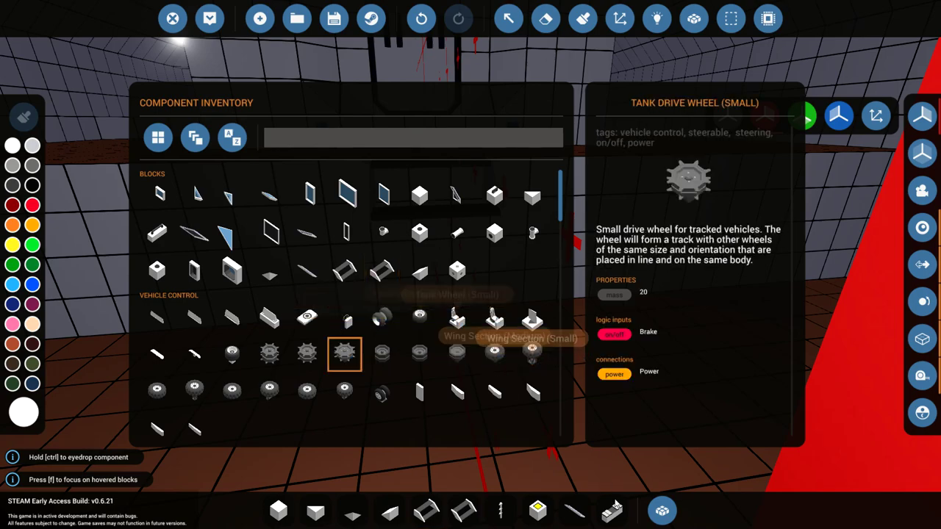
pyautogui.press('Tab')
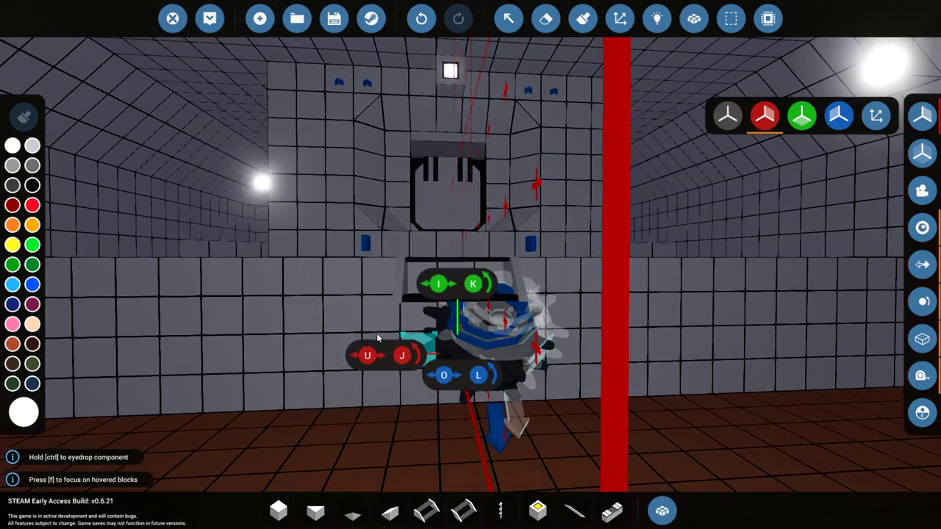
# - Undo the last placed piece and select the stair step from the hotbar
pyautogui.hotkey('ctrl', 'z')
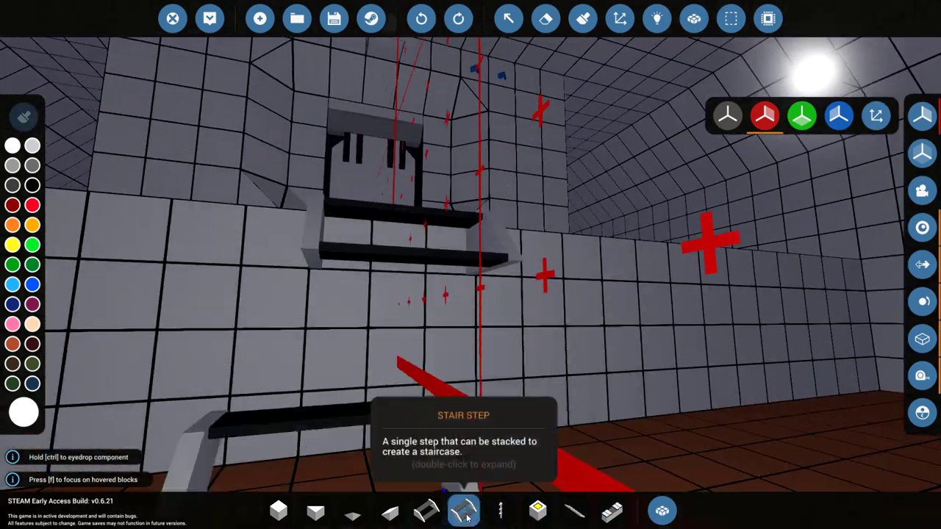
pyautogui.click(466, 518)
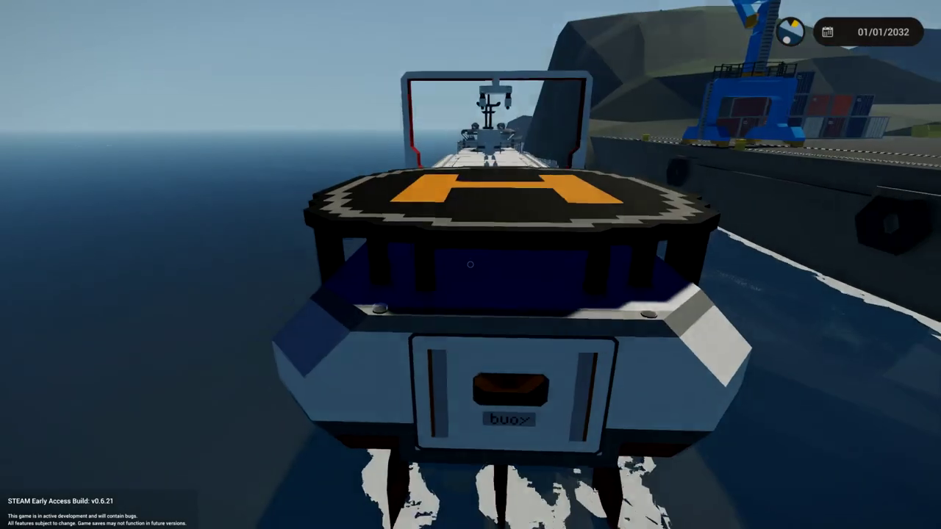
# - Walk onto the helipad and end the test drive, returning to the workbench
pyautogui.press('w')
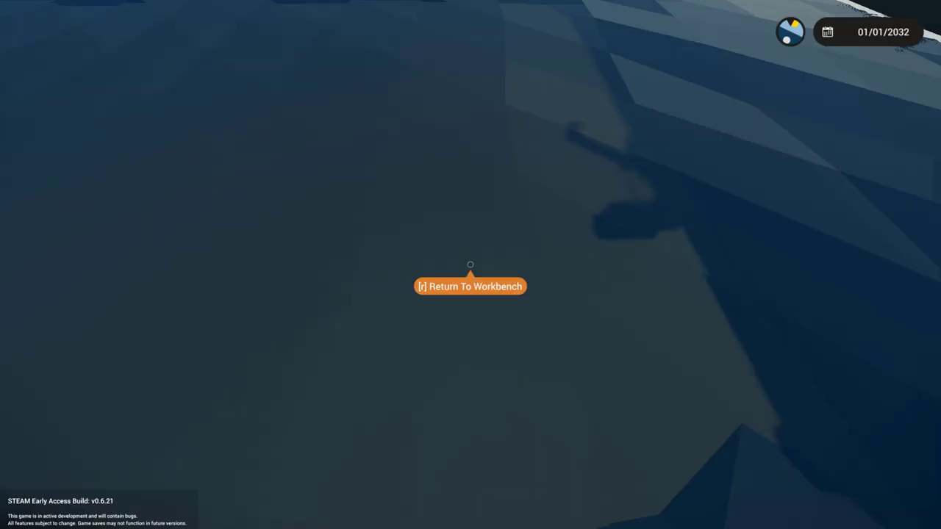
pyautogui.press('r')
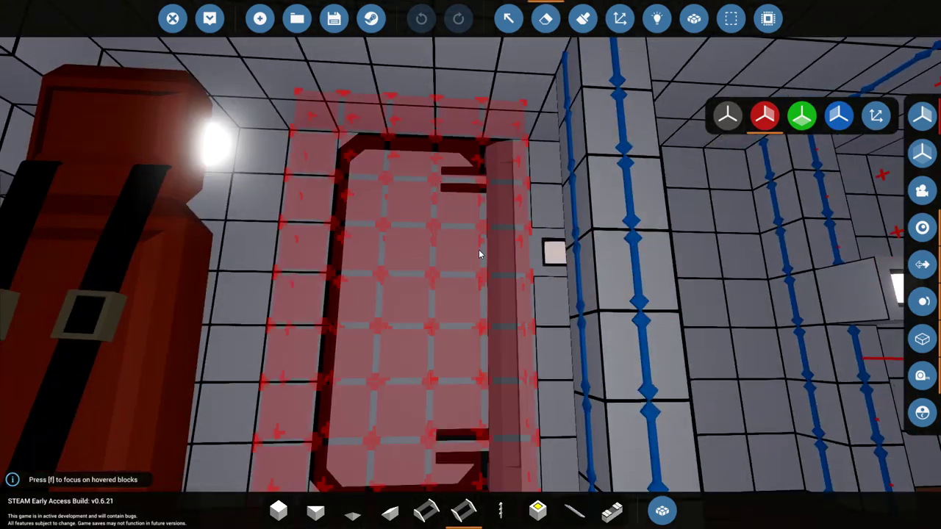
# - Delete the old interior door and the wall blocks beside the doorway
pyautogui.click(479, 254)
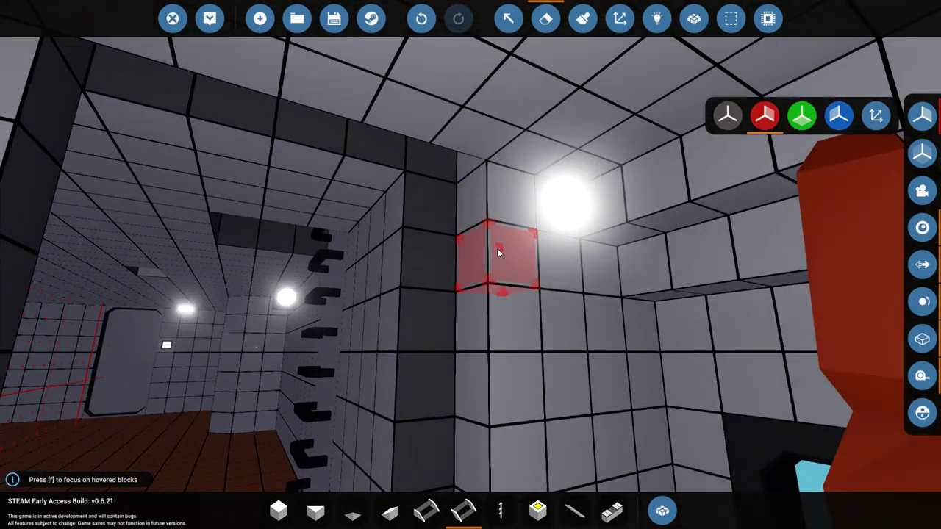
pyautogui.moveTo(497, 249); pyautogui.dragTo(507, 285)
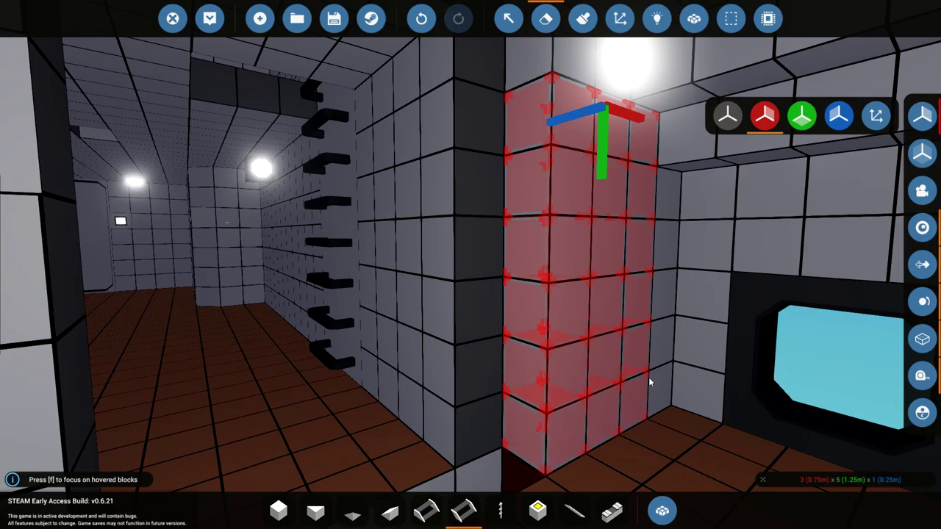
pyautogui.moveTo(537, 357); pyautogui.dragTo(648, 377)
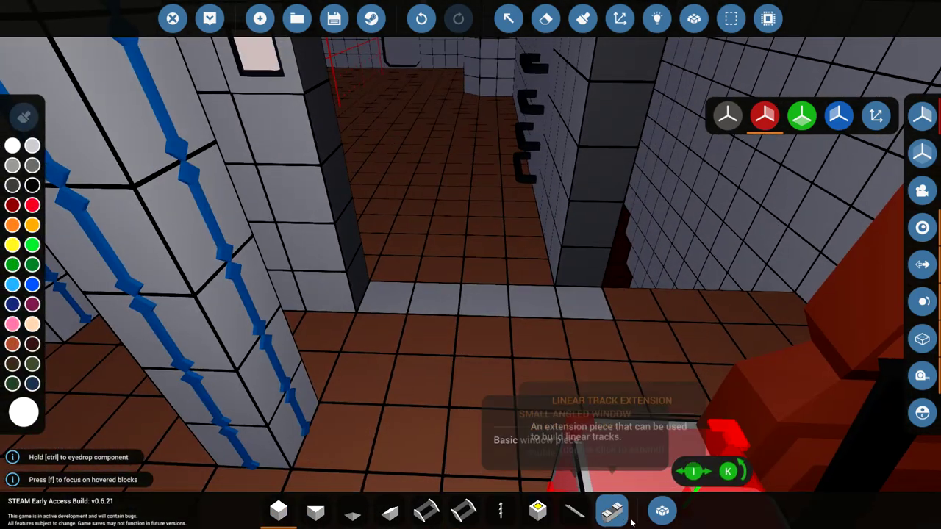
# - Choose the sliding door from the inventory and rotate it to face the doorway
pyautogui.click(662, 511)
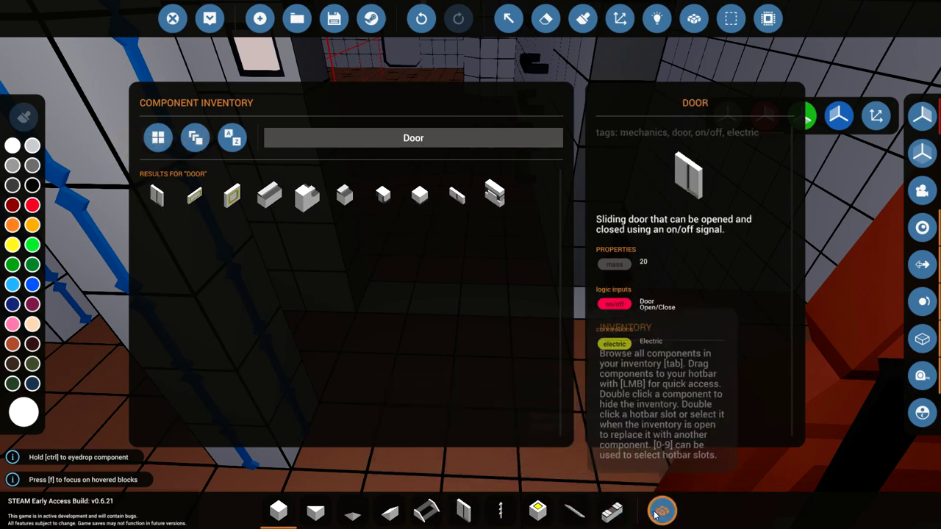
pyautogui.click(463, 511)
pyautogui.press('l')
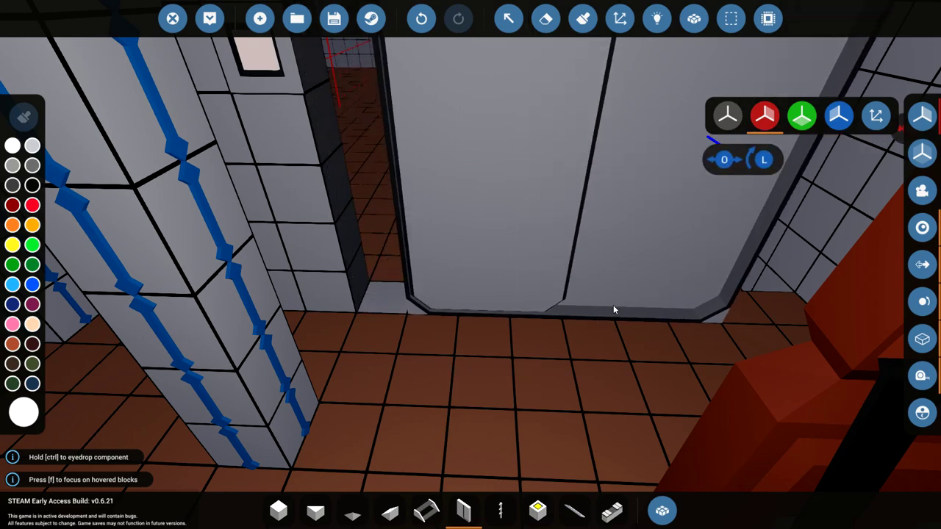
pyautogui.press('s')
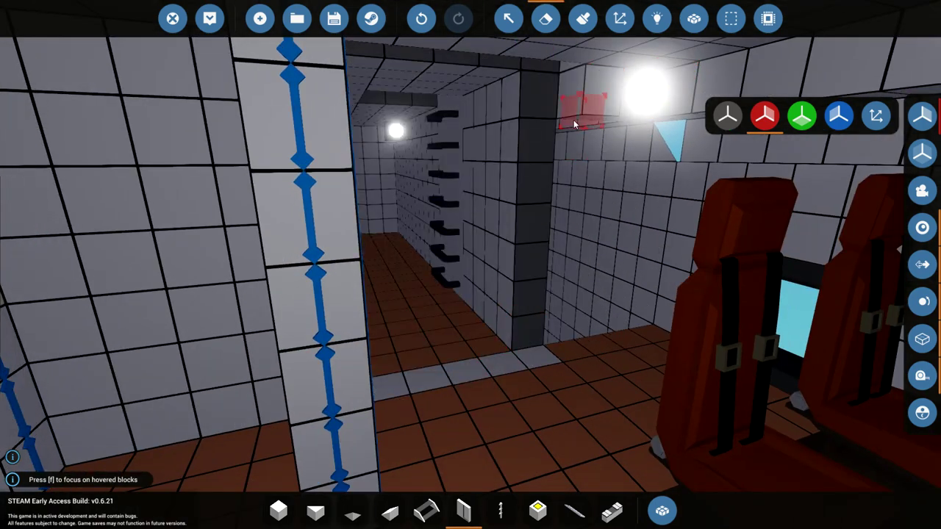
pyautogui.press('w')
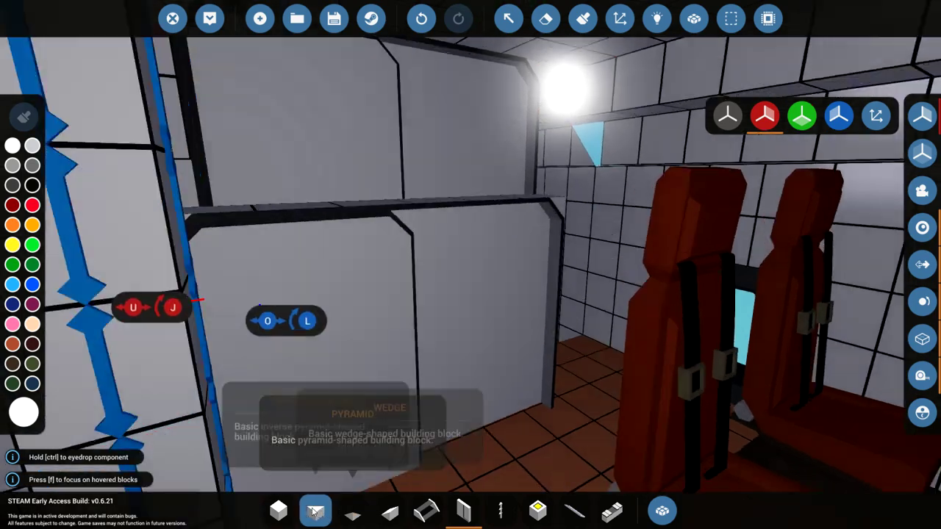
# - Fill the gaps in the structure with plain blocks
pyautogui.click(314, 512)
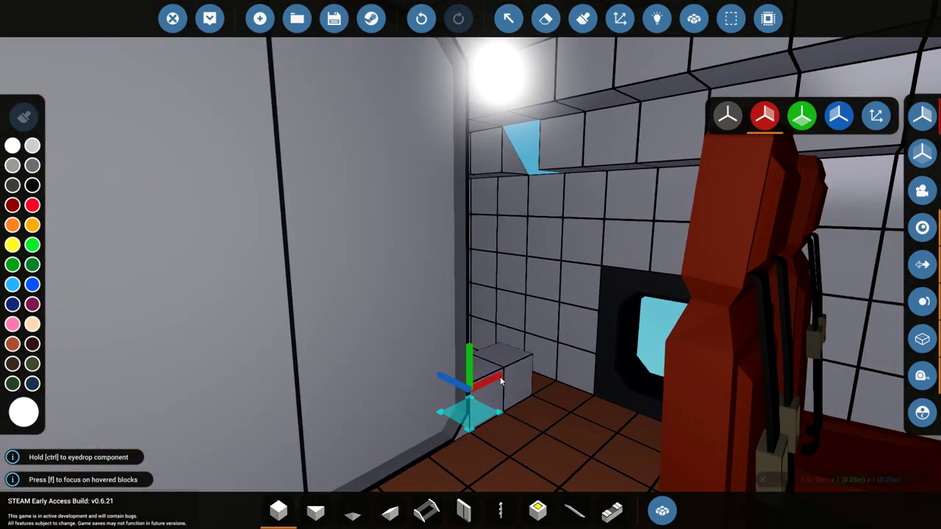
pyautogui.press('w')
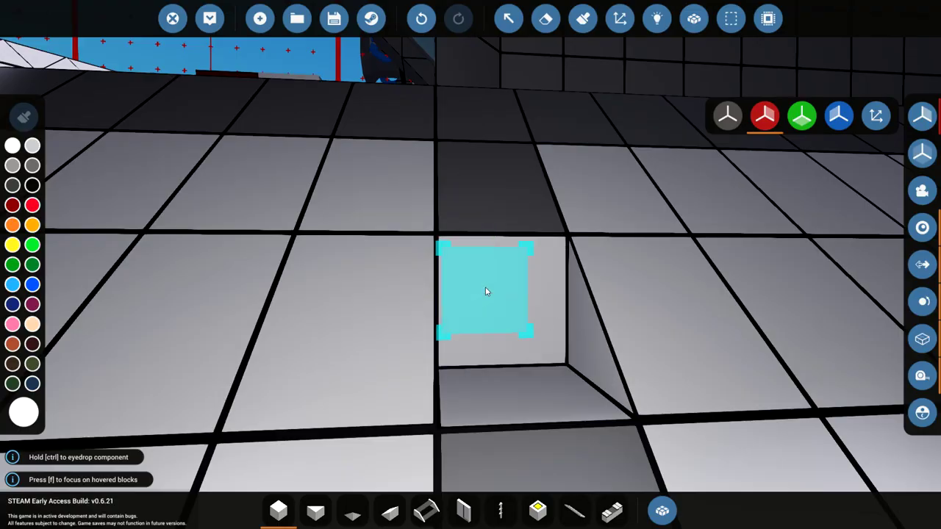
pyautogui.click(485, 292)
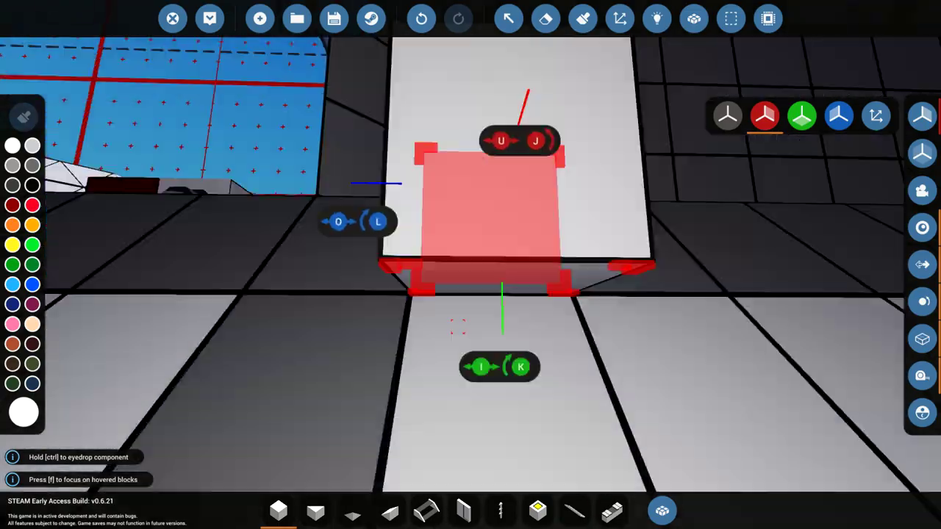
pyautogui.press('s')
pyautogui.click(408, 310)
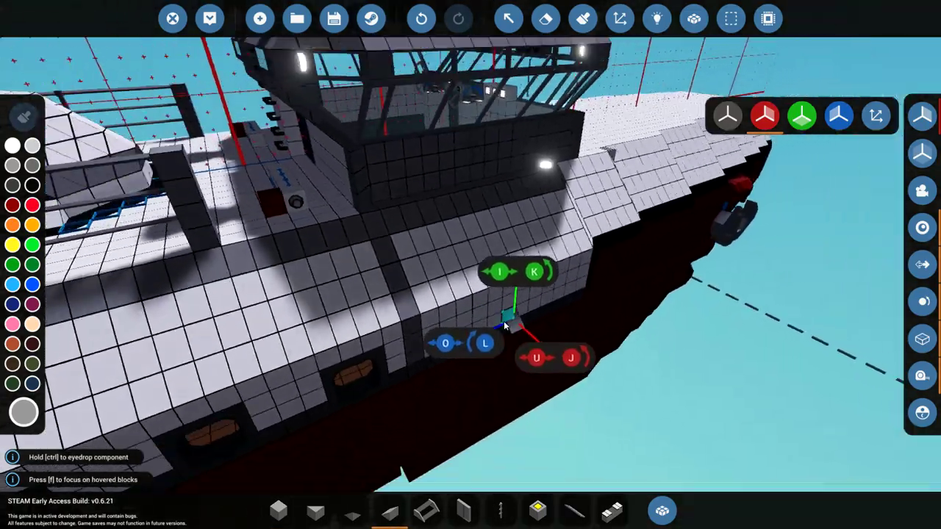
pyautogui.press('s')
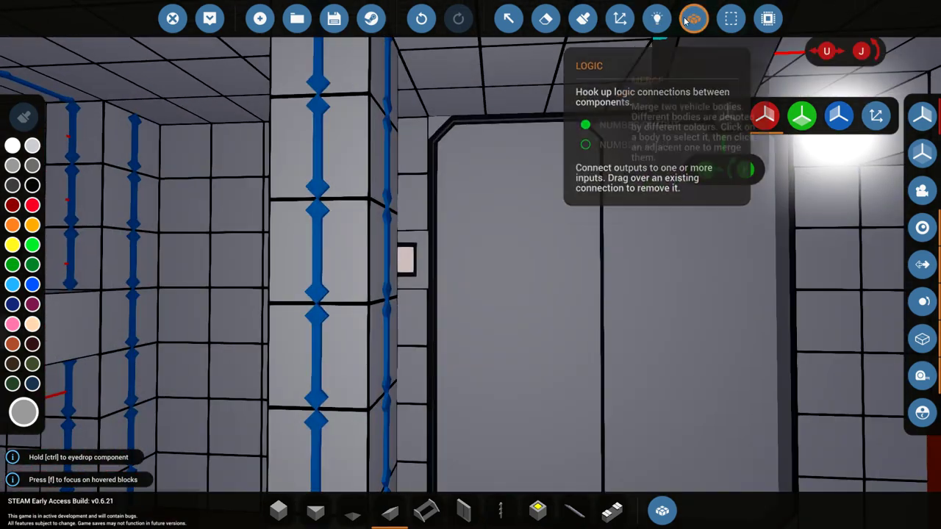
pyautogui.click(656, 19)
pyautogui.press('a')
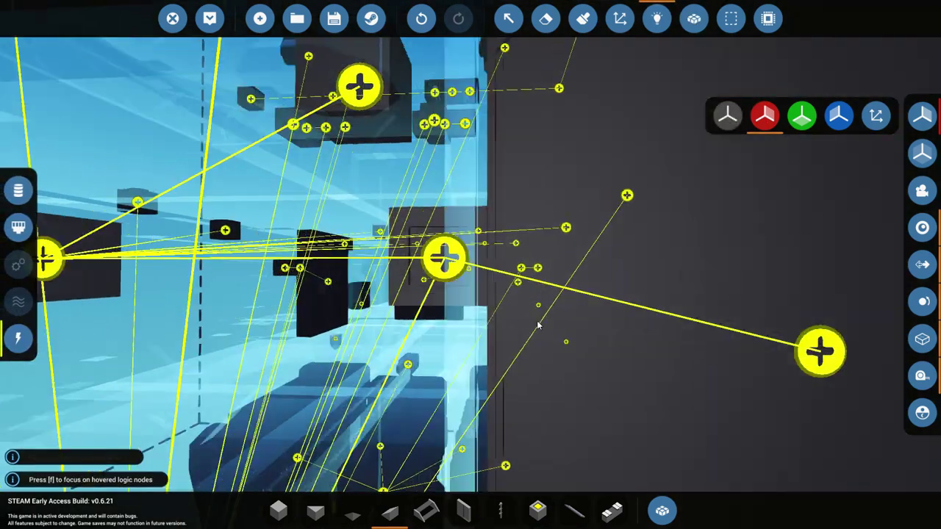
pyautogui.press('a')
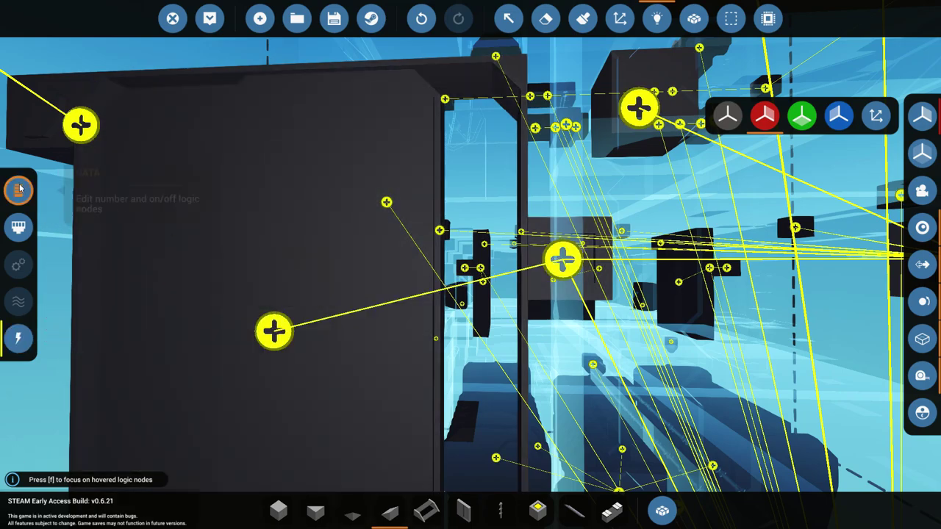
pyautogui.click(20, 189)
pyautogui.press('f')
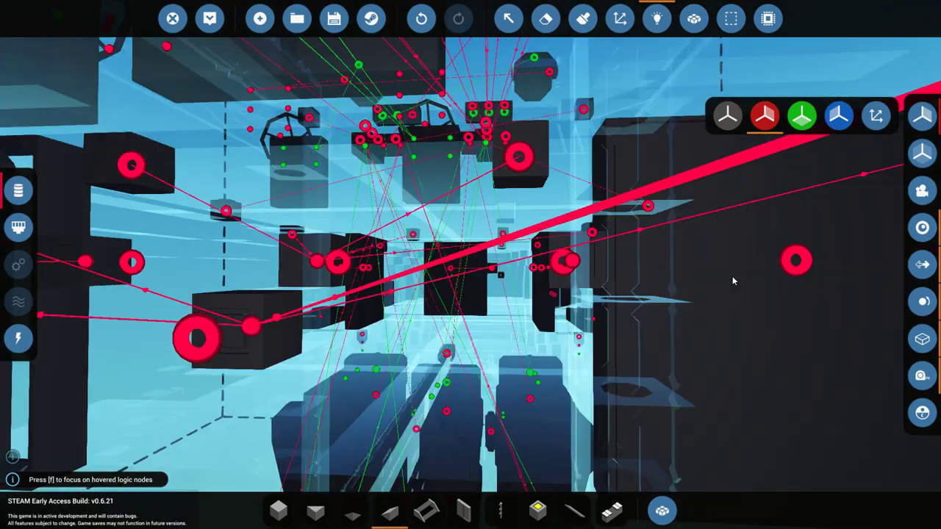
pyautogui.press('s')
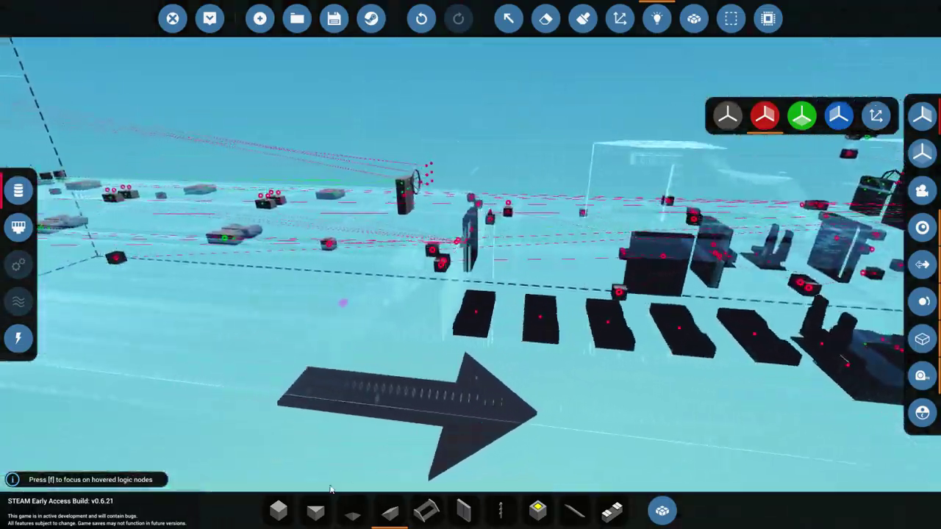
pyautogui.click(278, 511)
pyautogui.press('f')
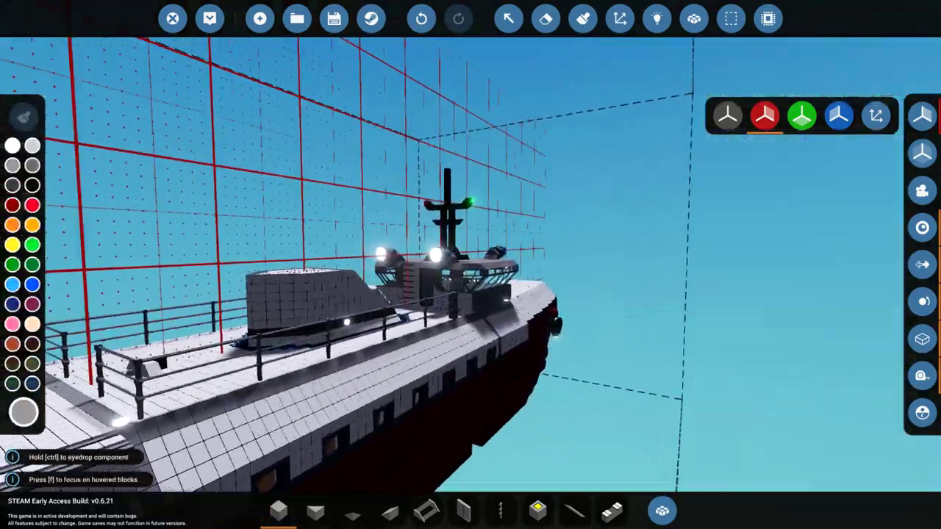
pyautogui.press('a')
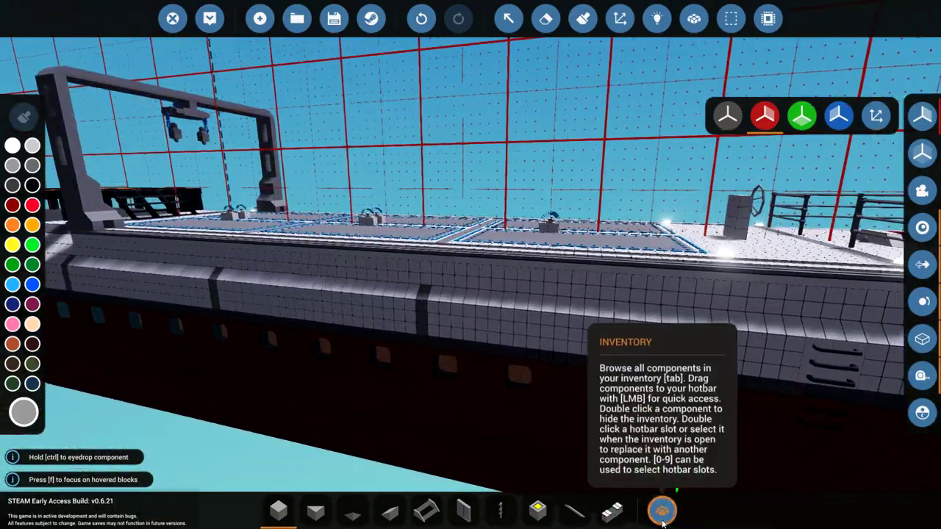
pyautogui.click(661, 511)
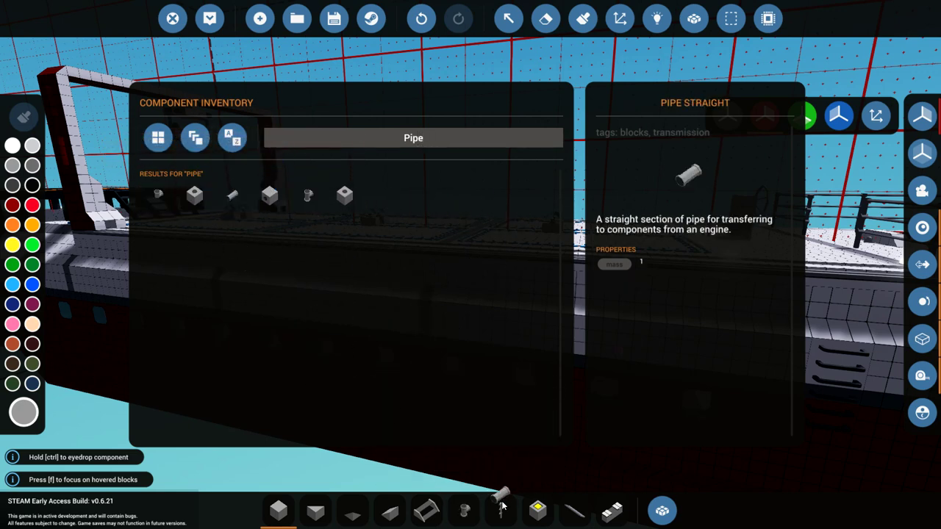
# - Lay pipe segments along the hull side, redoing the misplaced end piece
pyautogui.click(661, 511)
pyautogui.press('w')
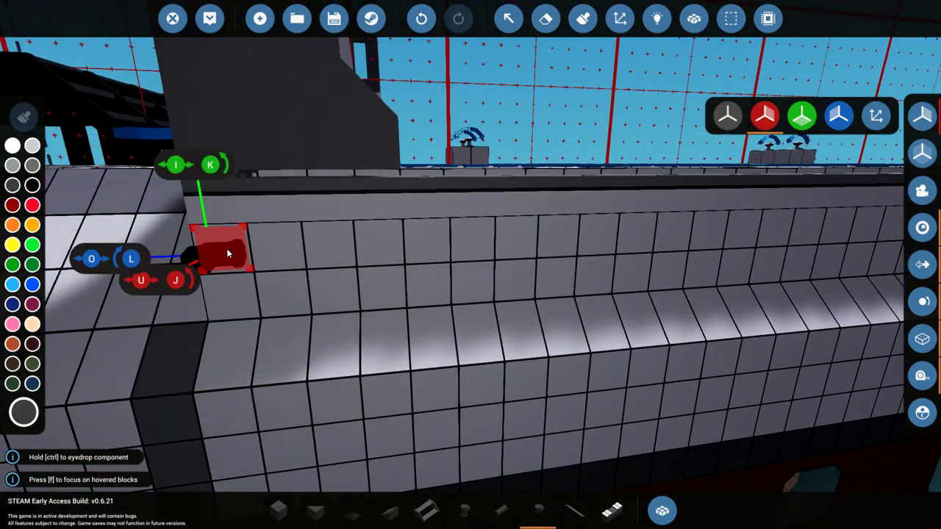
pyautogui.press('k')
pyautogui.click(237, 297)
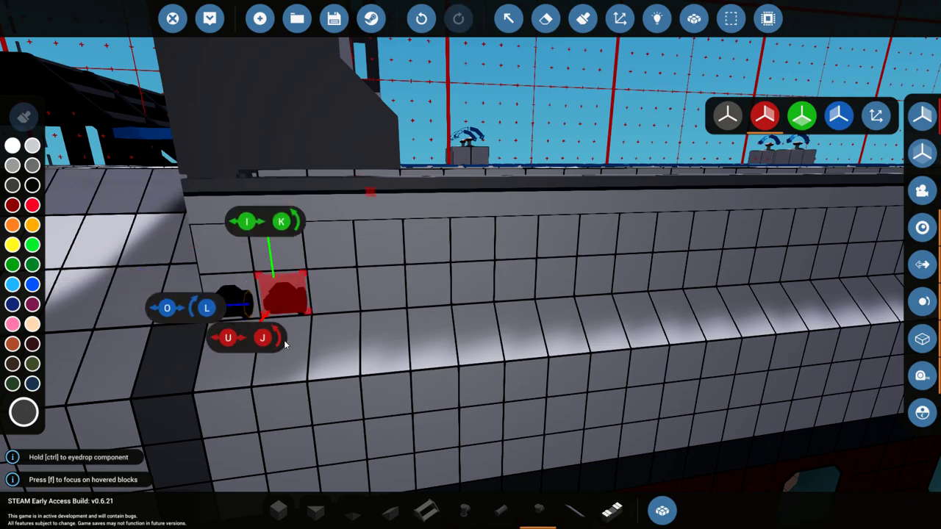
pyautogui.press('s')
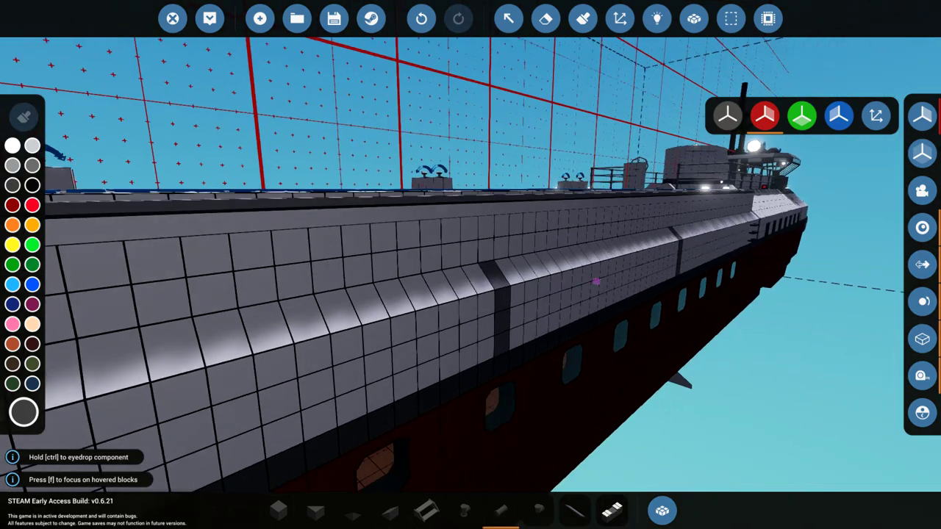
pyautogui.press('d')
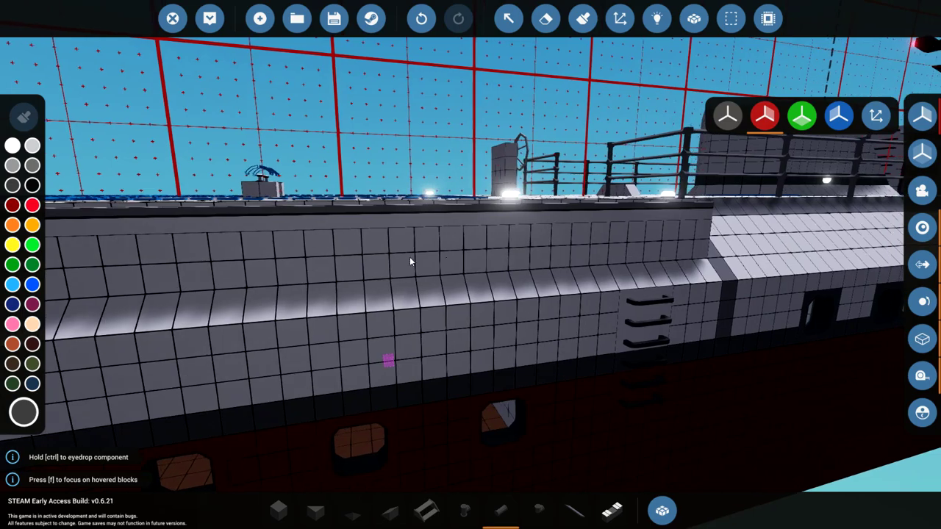
pyautogui.click(588, 266)
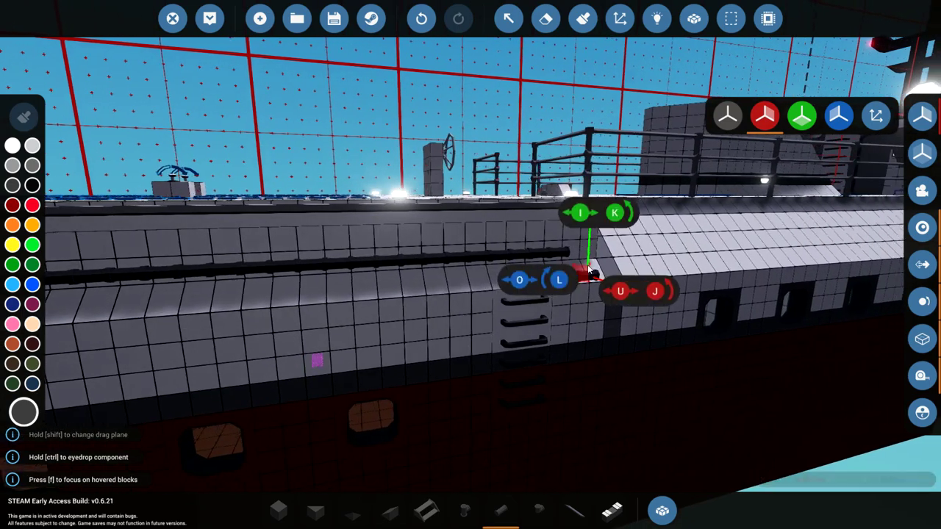
pyautogui.press('d')
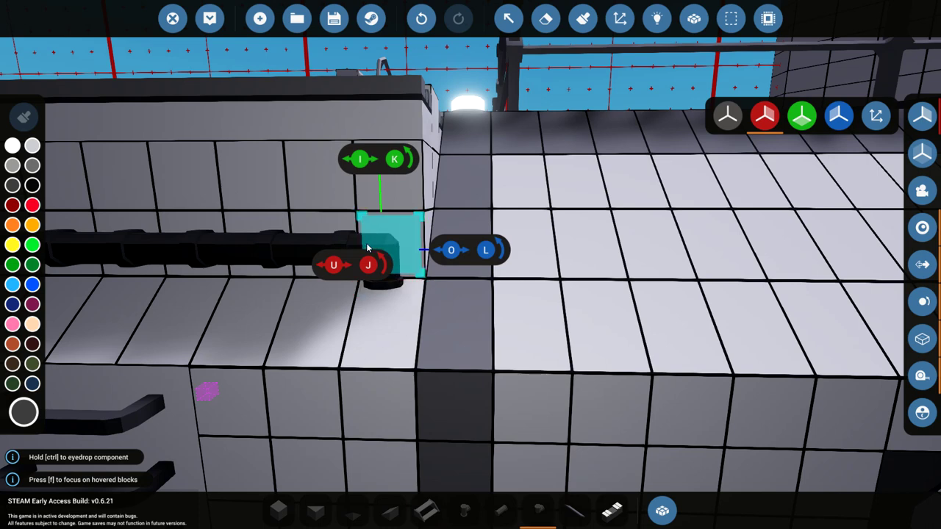
pyautogui.click(385, 228)
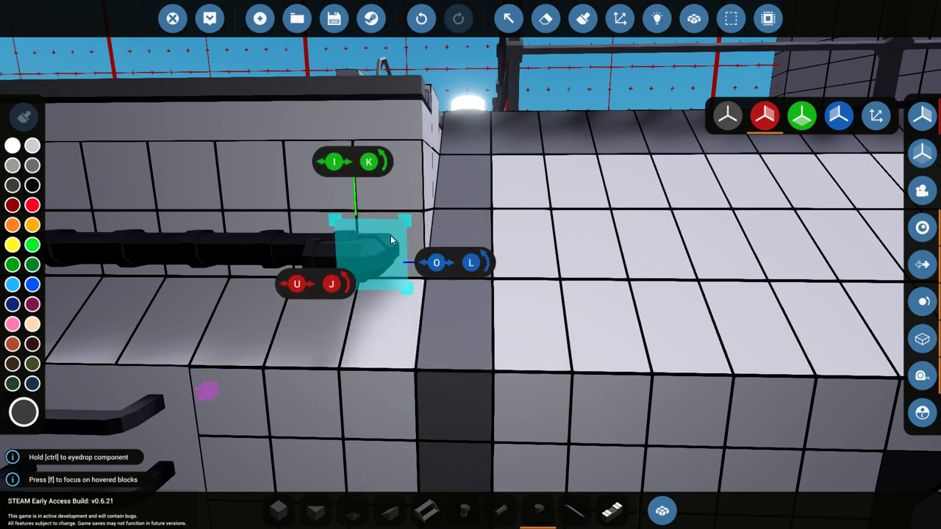
pyautogui.hotkey('ctrl', 'z')
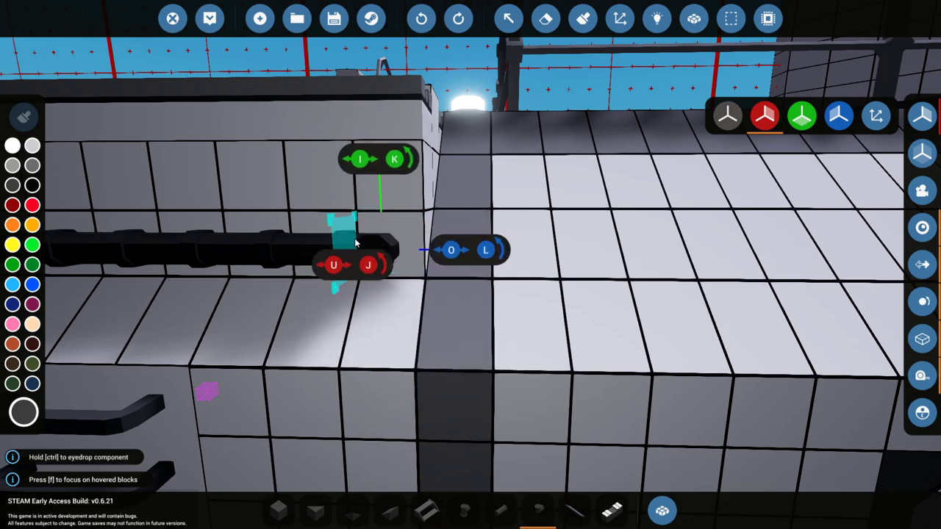
pyautogui.click(392, 235)
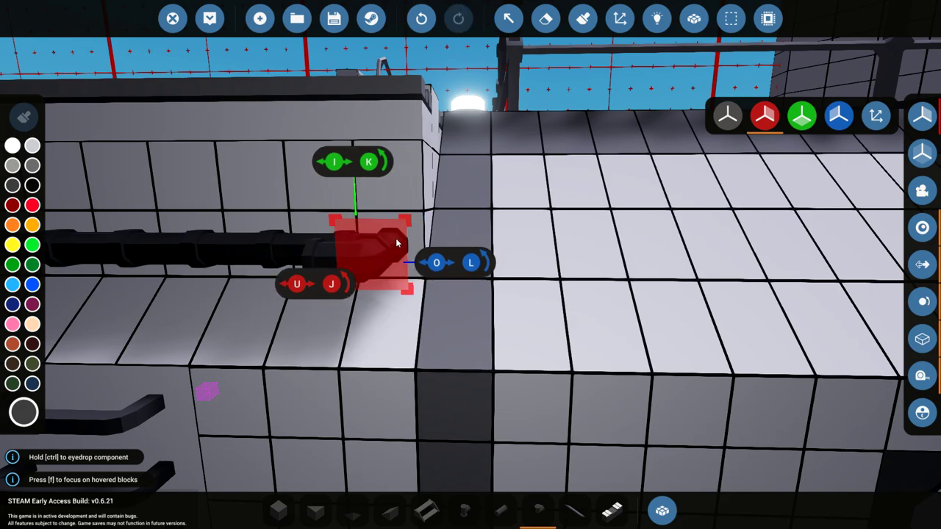
# - Drop a straight pipe into the remaining gap and orbit to inspect the ship
pyautogui.press('s')
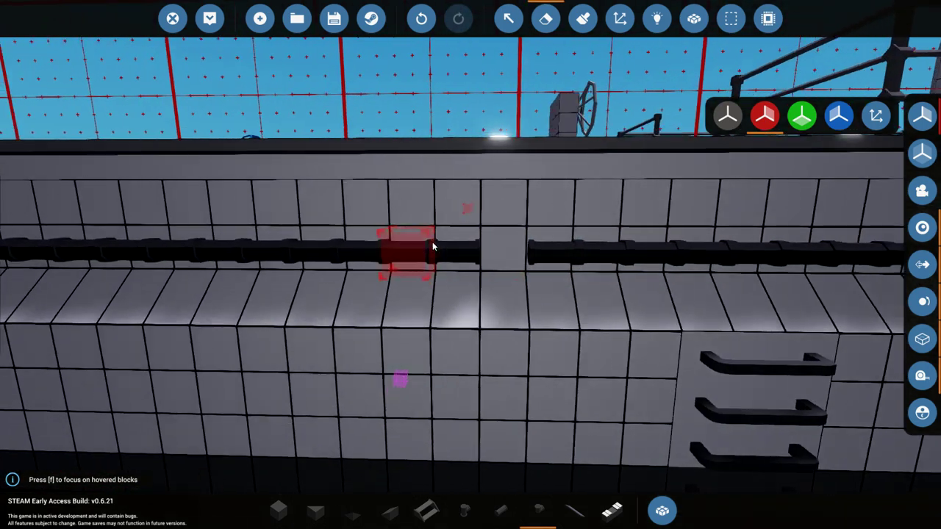
pyautogui.press('a')
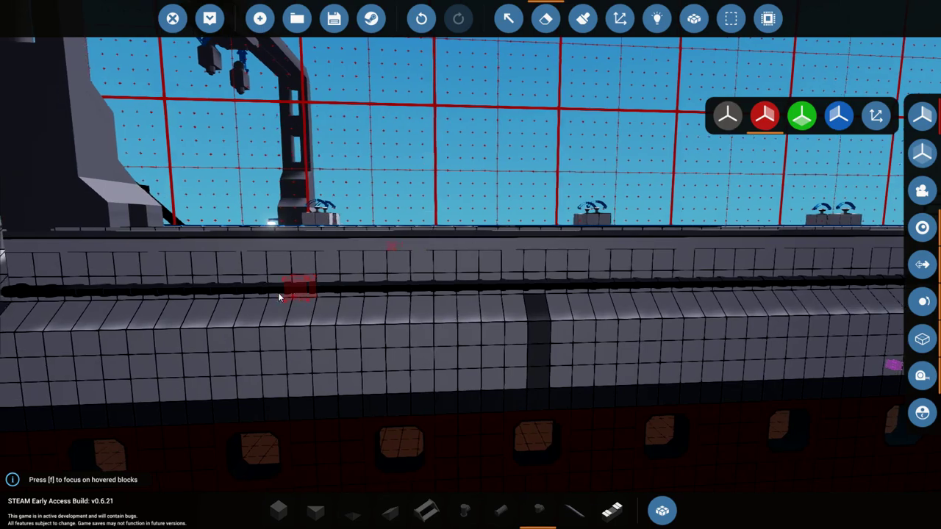
pyautogui.press('d')
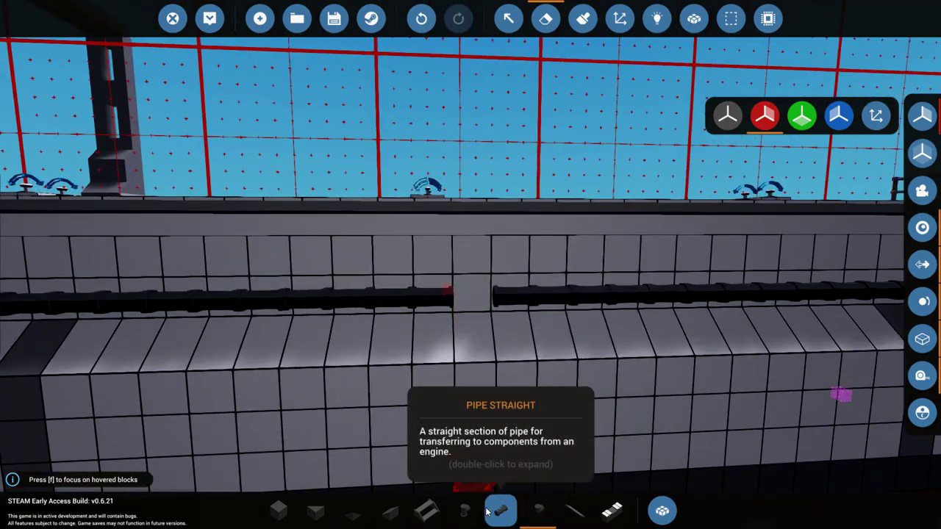
pyautogui.click(500, 511)
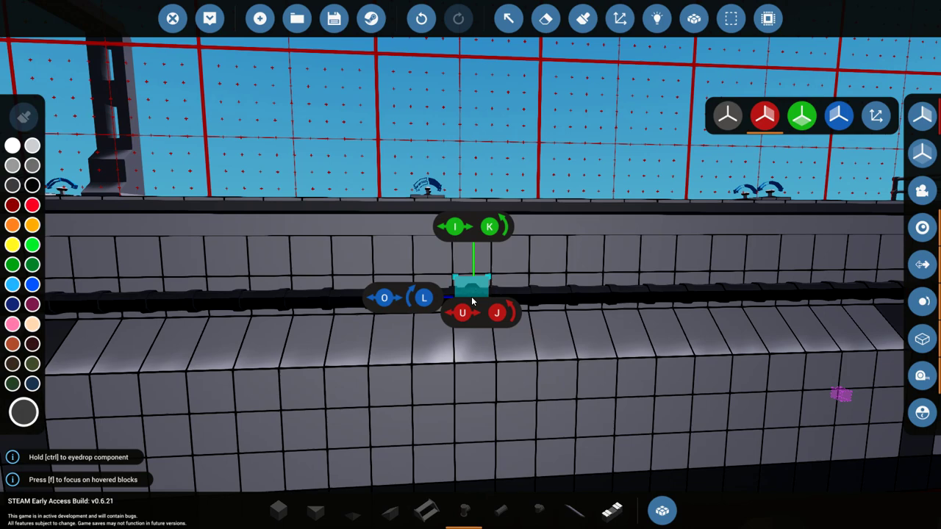
pyautogui.press('a')
pyautogui.press('a')
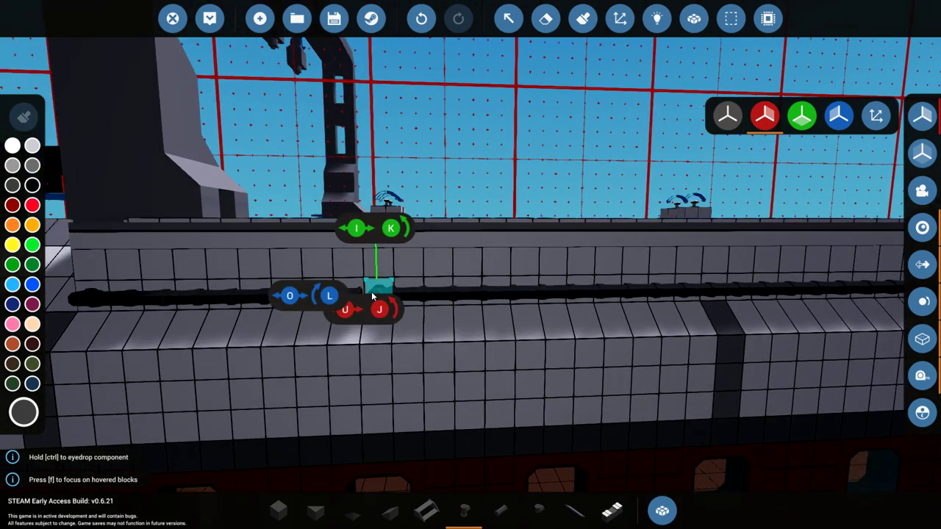
pyautogui.click(368, 294)
pyautogui.press('f')
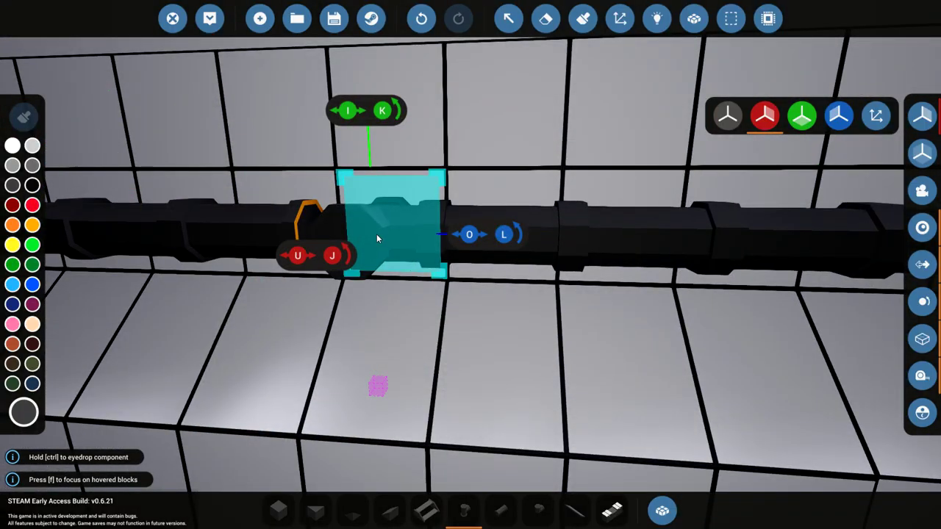
pyautogui.moveTo(376, 233); pyautogui.dragTo(441, 184)
pyautogui.press('f')
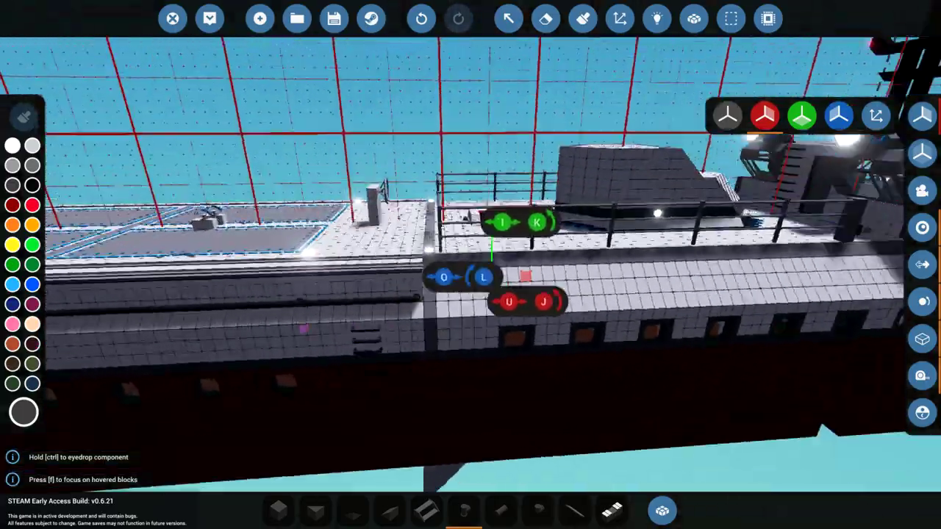
pyautogui.moveTo(742, 296); pyautogui.dragTo(741, 289)
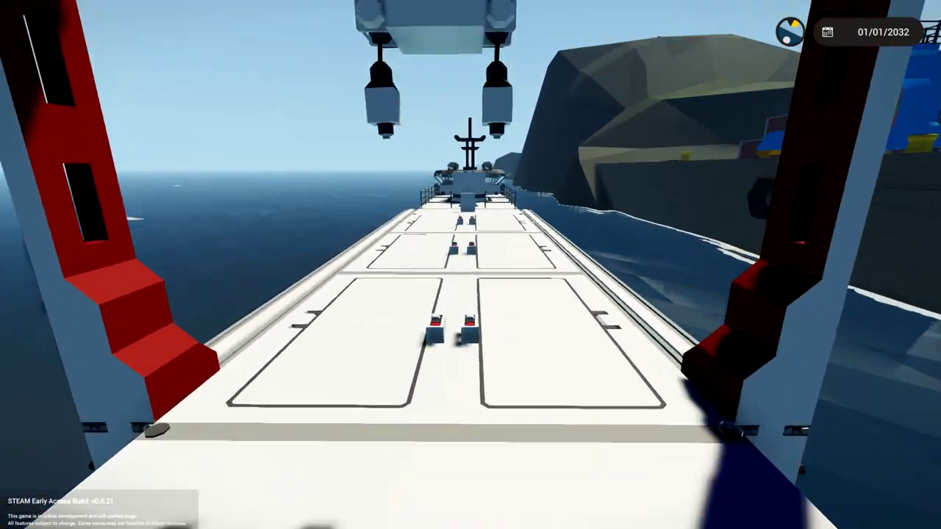
# - Walk the deck past the throttle levers to the bridge ladder
pyautogui.press('w')
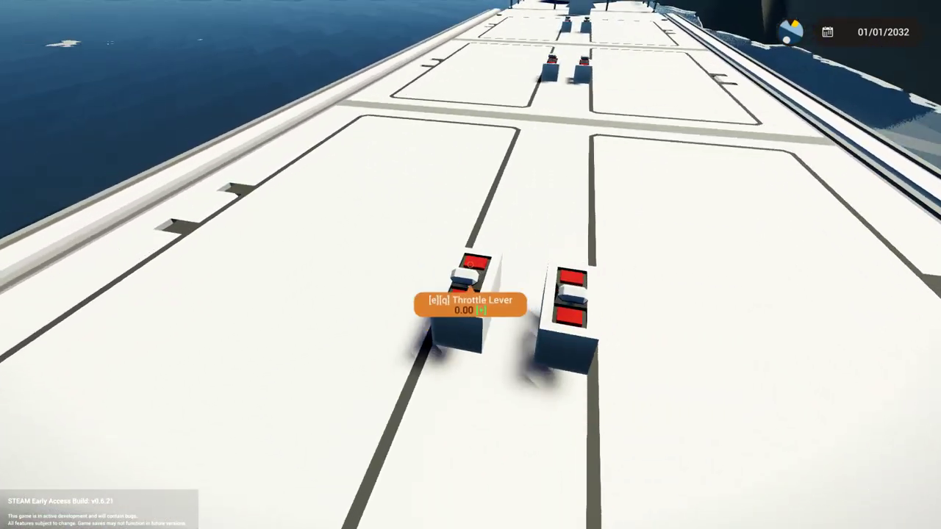
pyautogui.press('s')
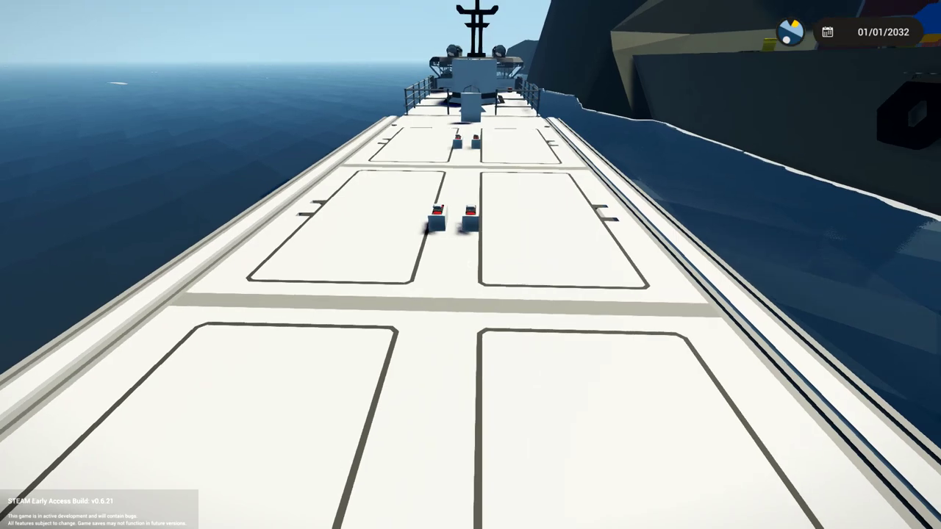
pyautogui.press('w')
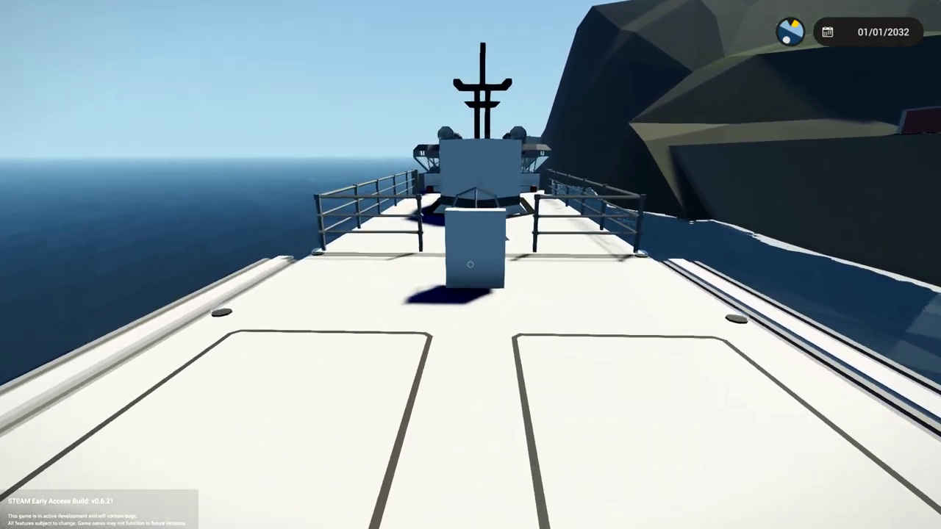
pyautogui.press('f')
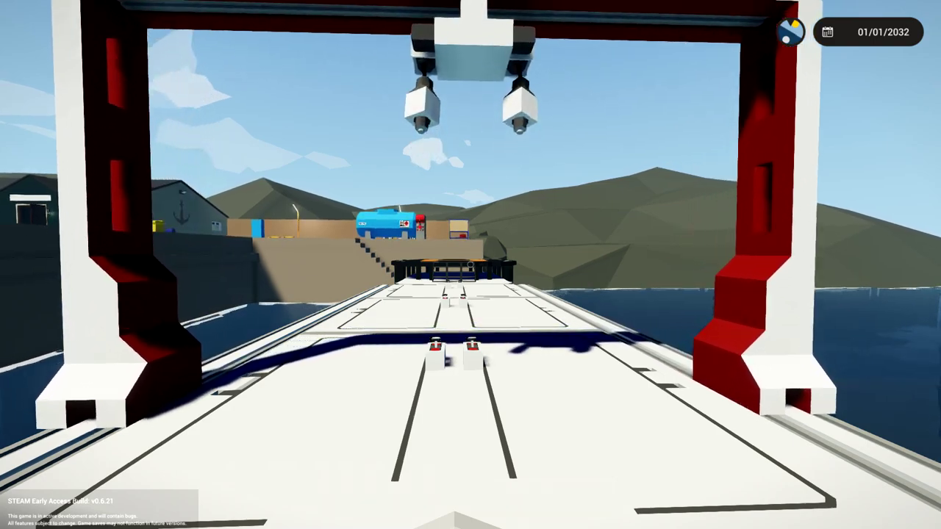
pyautogui.press('s')
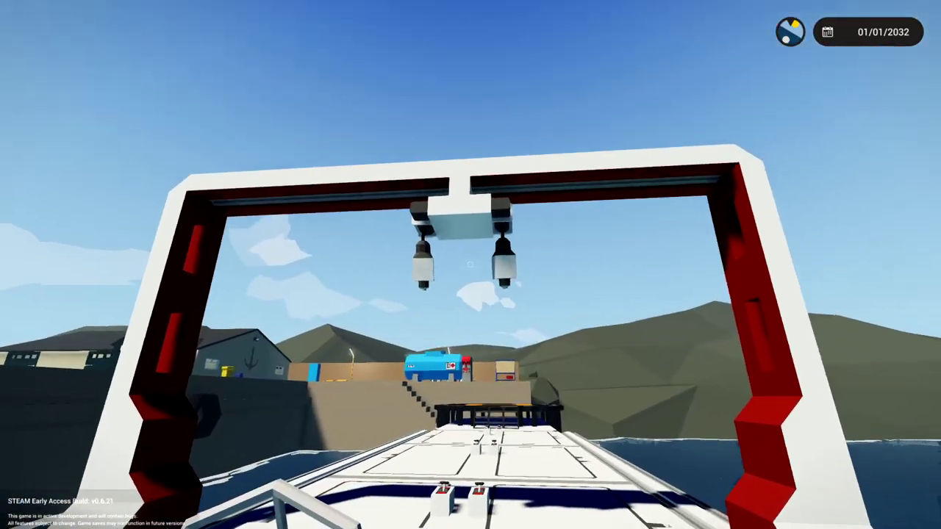
pyautogui.press('s')
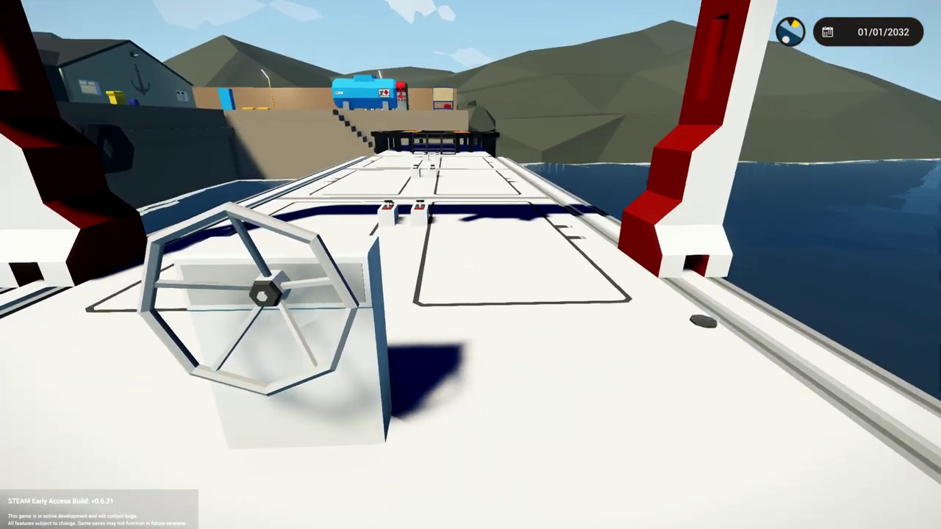
pyautogui.press('a')
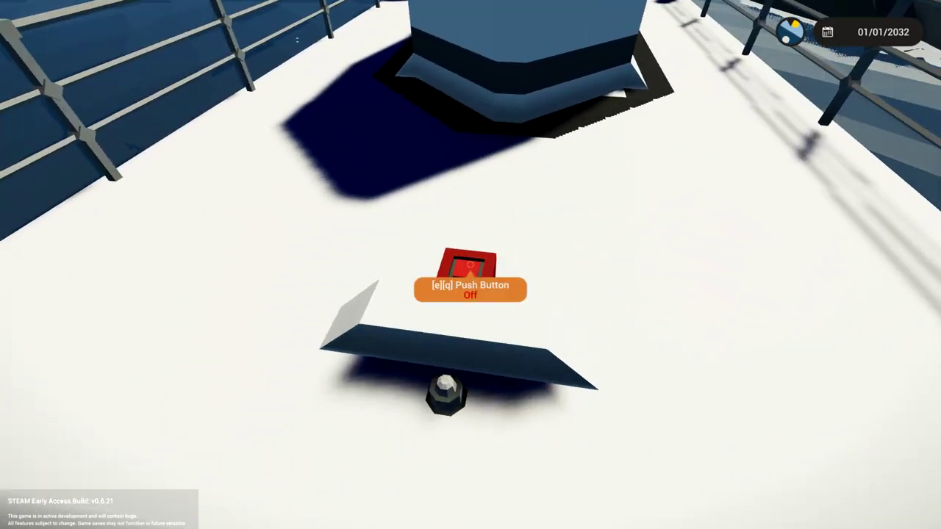
pyautogui.press('w')
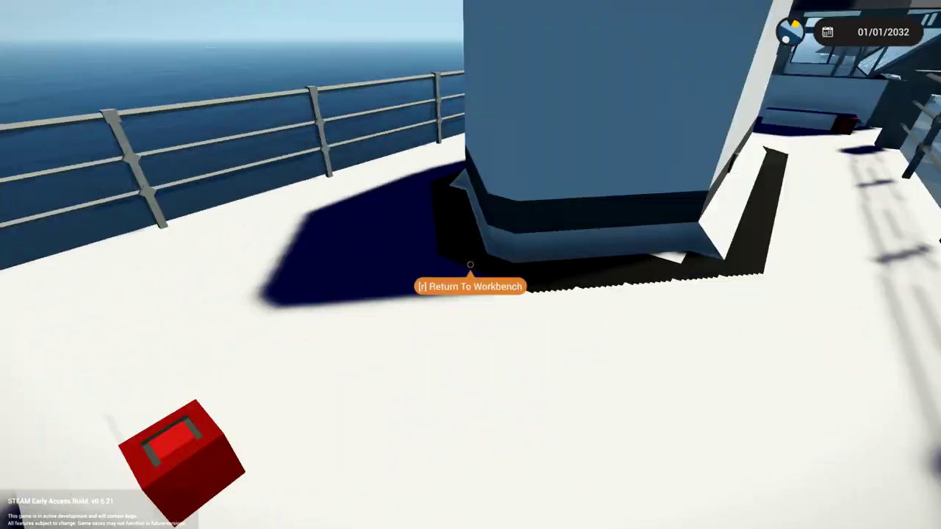
pyautogui.press('w')
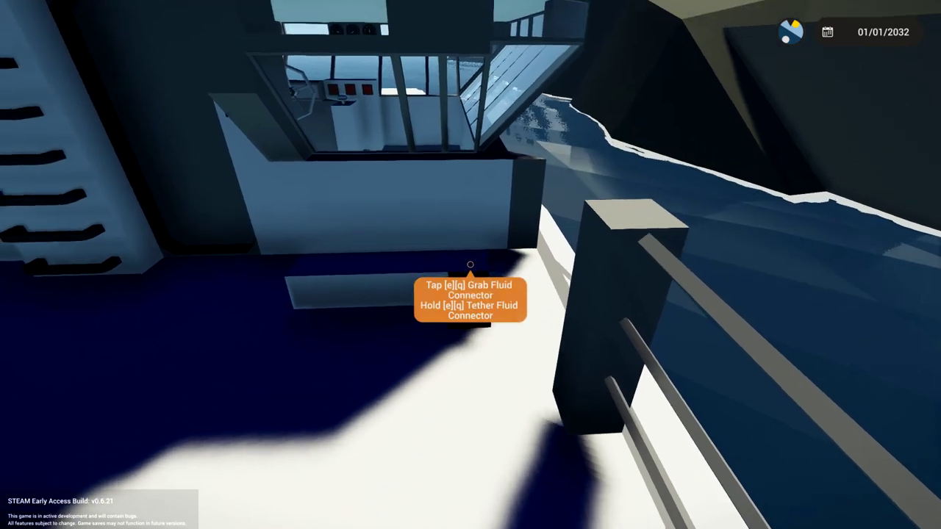
# - Enter the bridge and toggle the engine switch and helm controls
pyautogui.press('e')
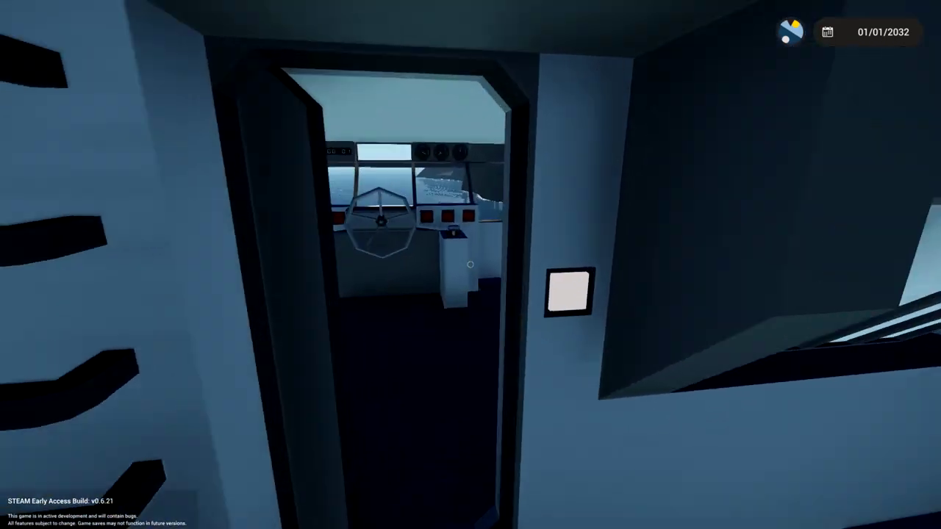
pyautogui.press('w')
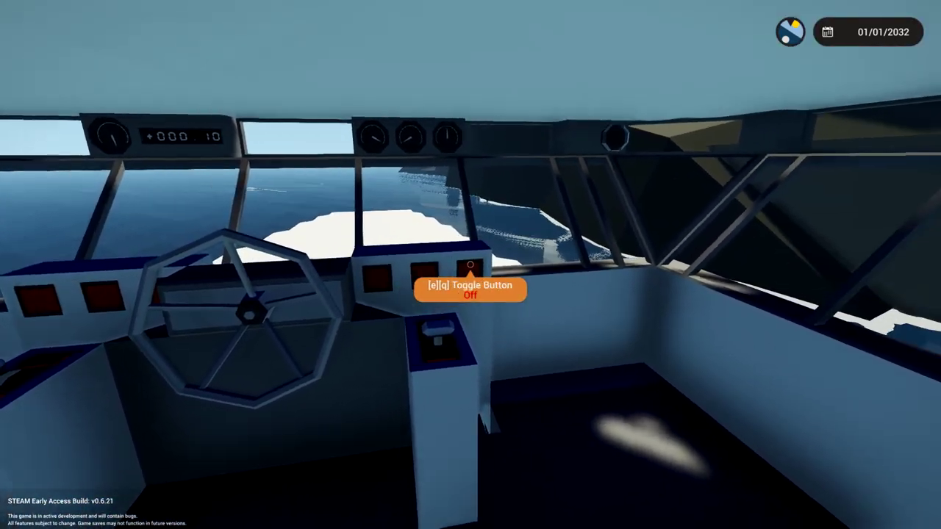
pyautogui.press('e')
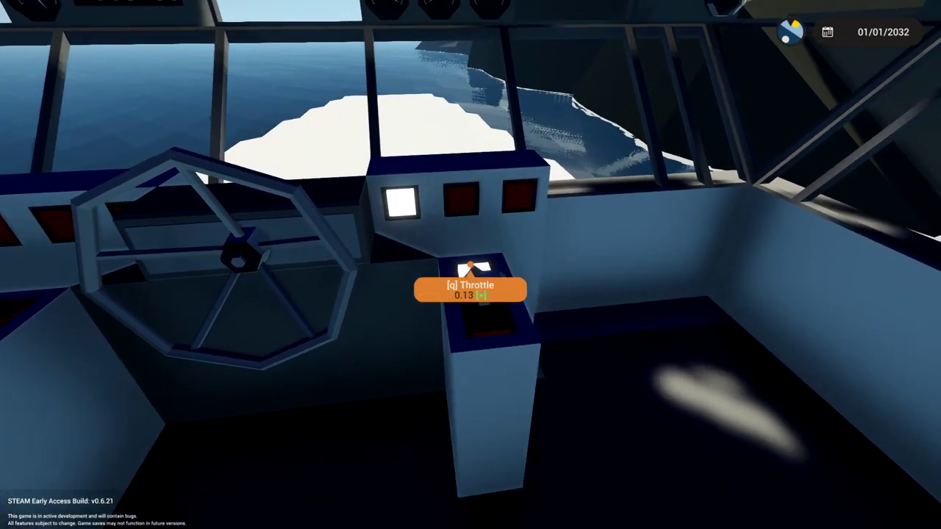
pyautogui.press('s')
pyautogui.press('q')
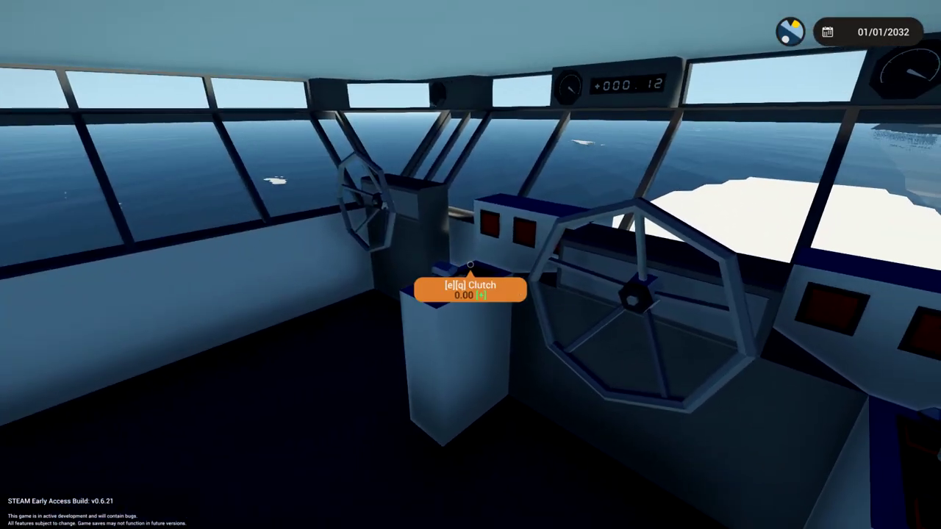
pyautogui.press('d')
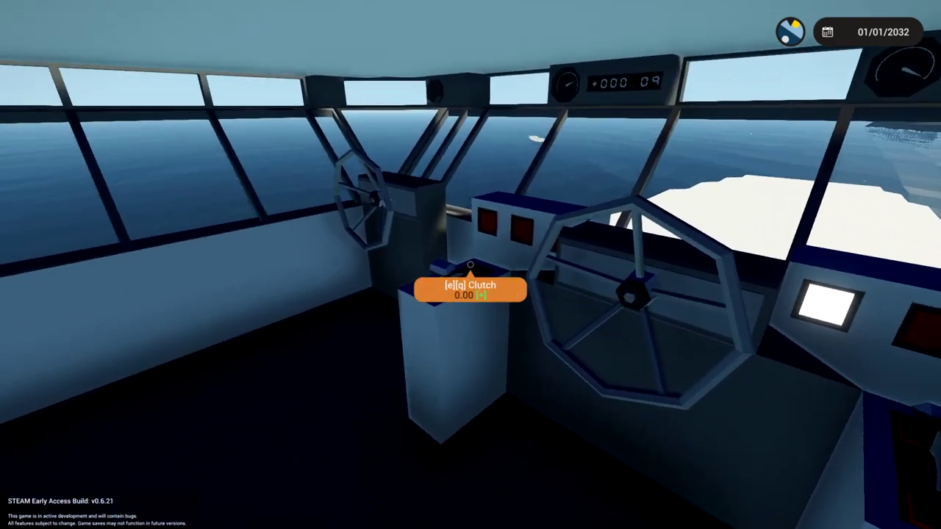
pyautogui.press('d')
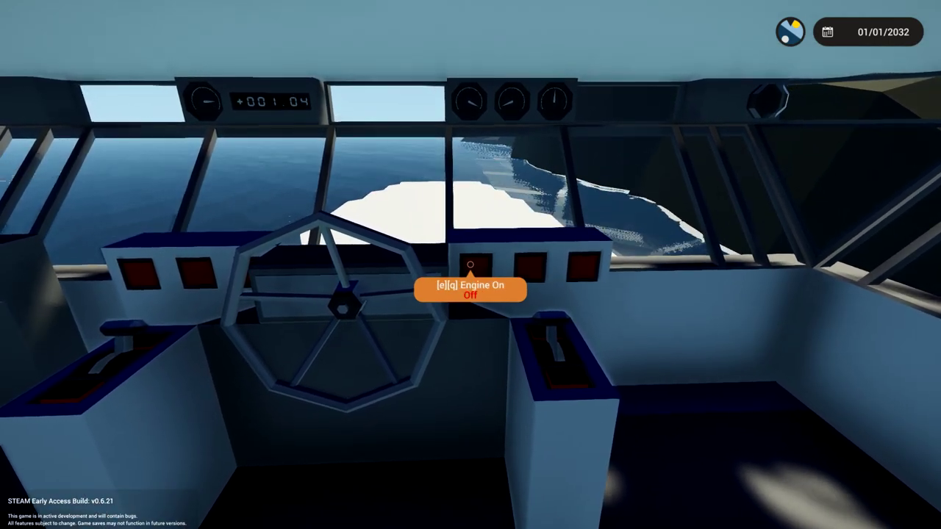
pyautogui.press('d')
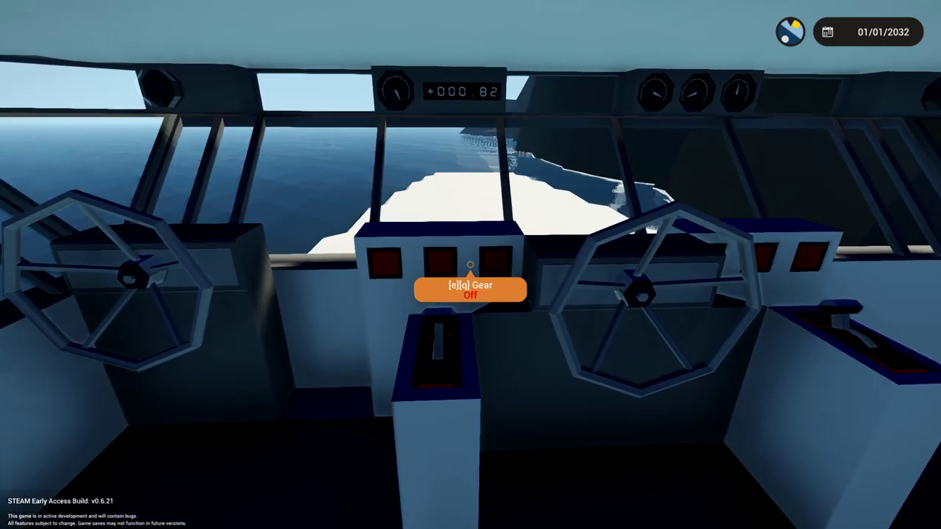
pyautogui.press('d')
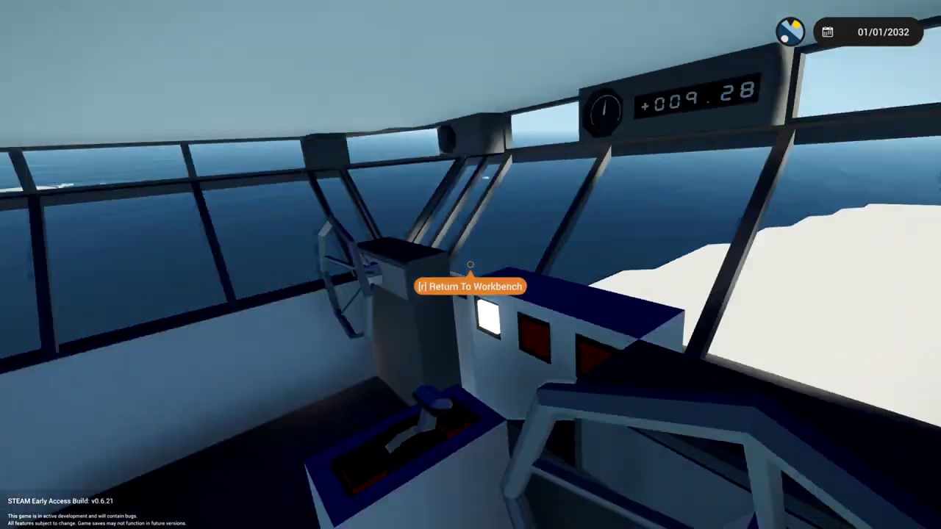
# - Leave the bridge and walk down through the lounge into the porthole hall
pyautogui.press('w')
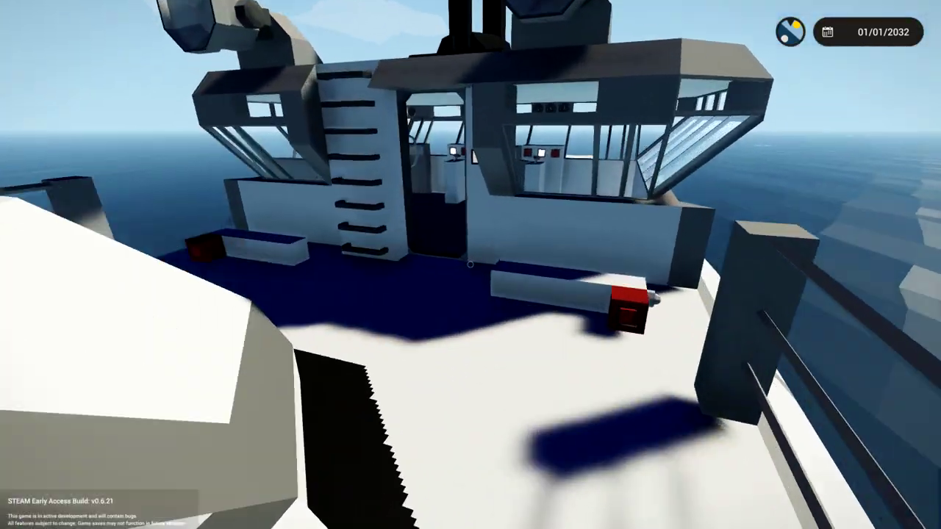
pyautogui.press('w')
pyautogui.press('w')
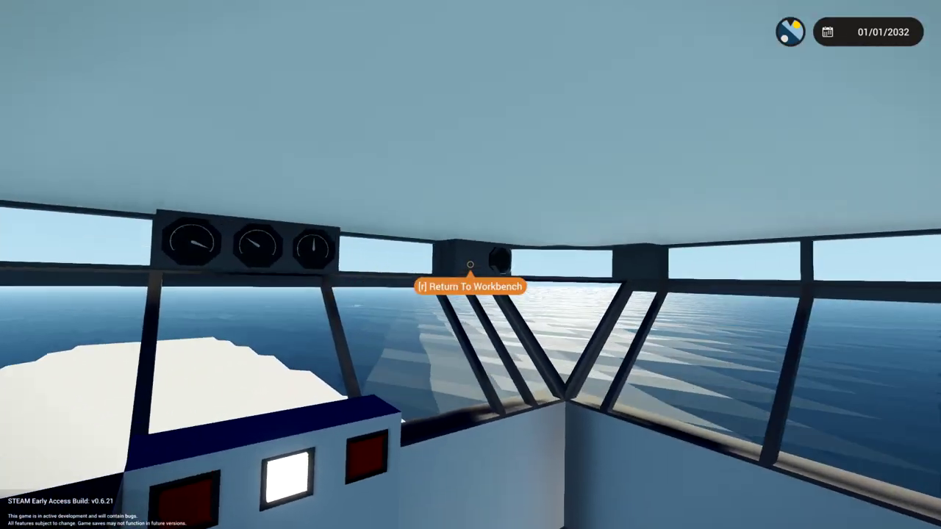
pyautogui.press('w')
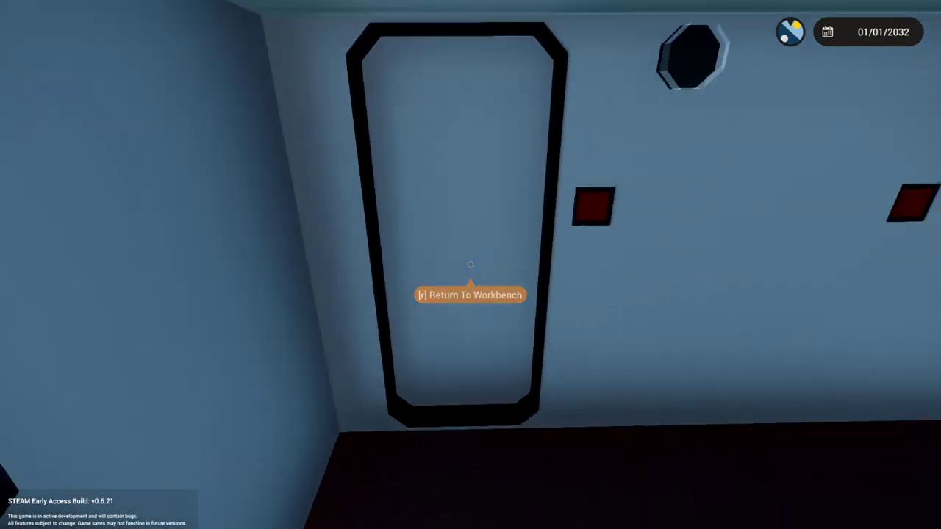
pyautogui.press('w')
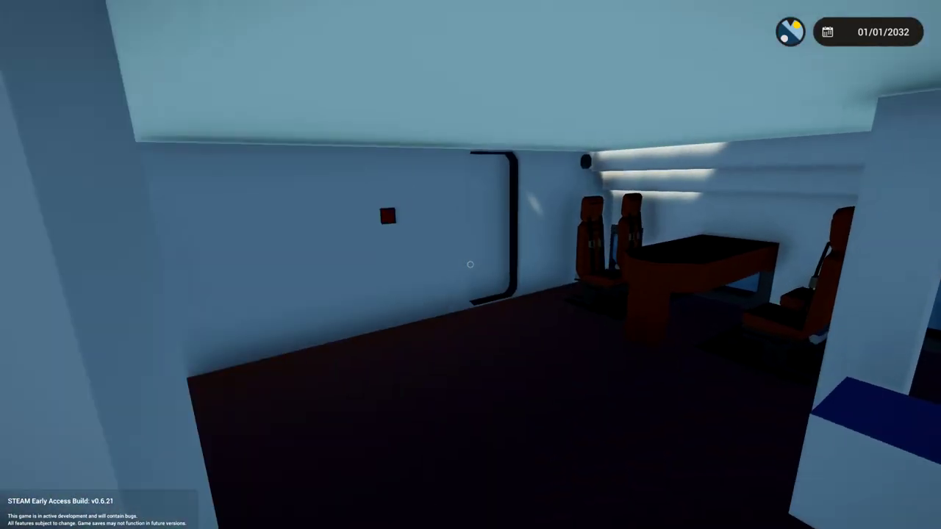
pyautogui.press('w')
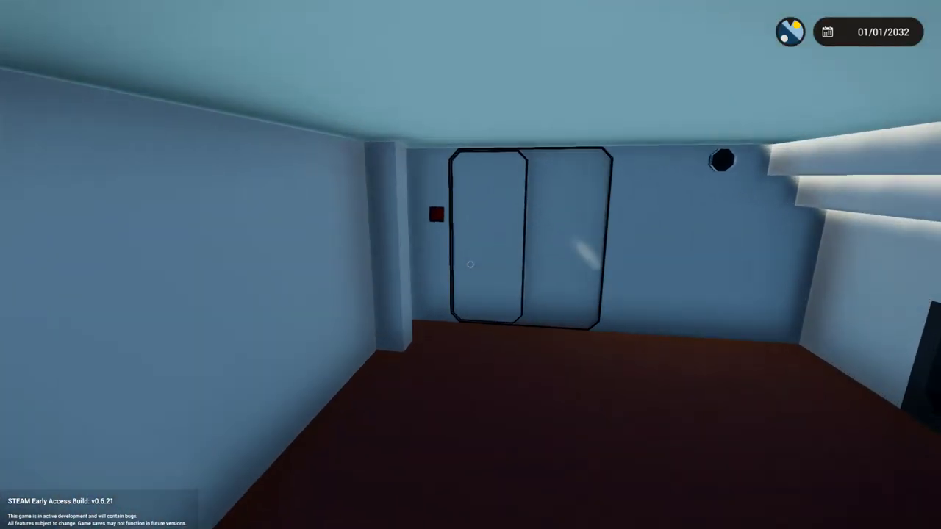
pyautogui.press('w')
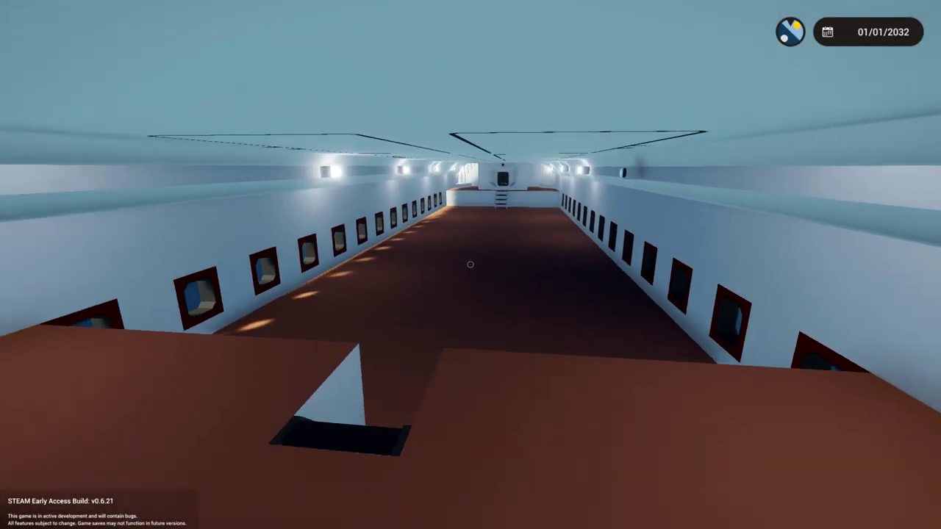
# - Look into the bunk rooms and the room with seats and table
pyautogui.press('s')
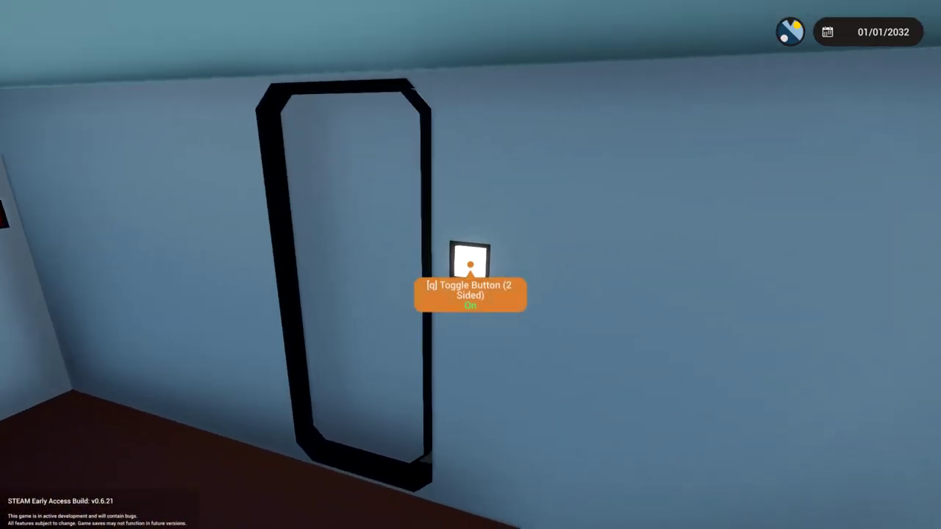
pyautogui.press('f')
pyautogui.press('w')
pyautogui.press('s')
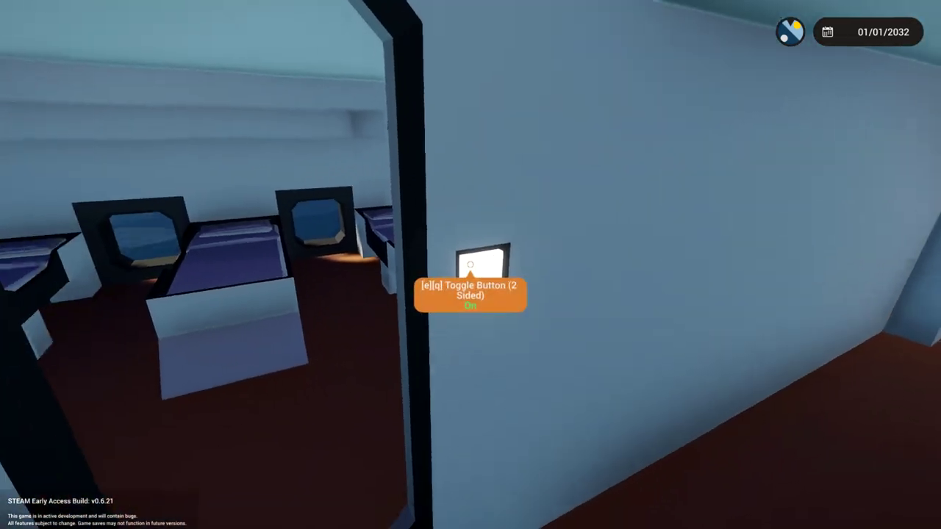
pyautogui.press('w')
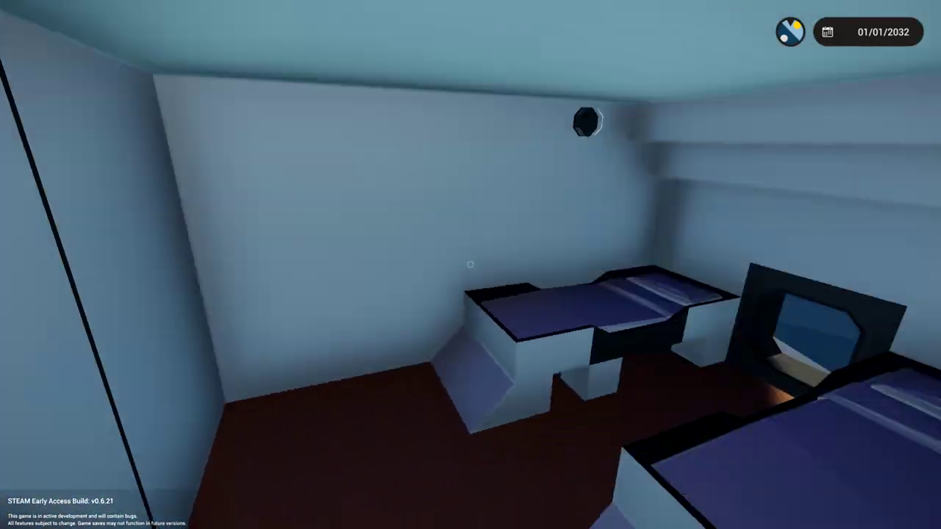
pyautogui.press('w')
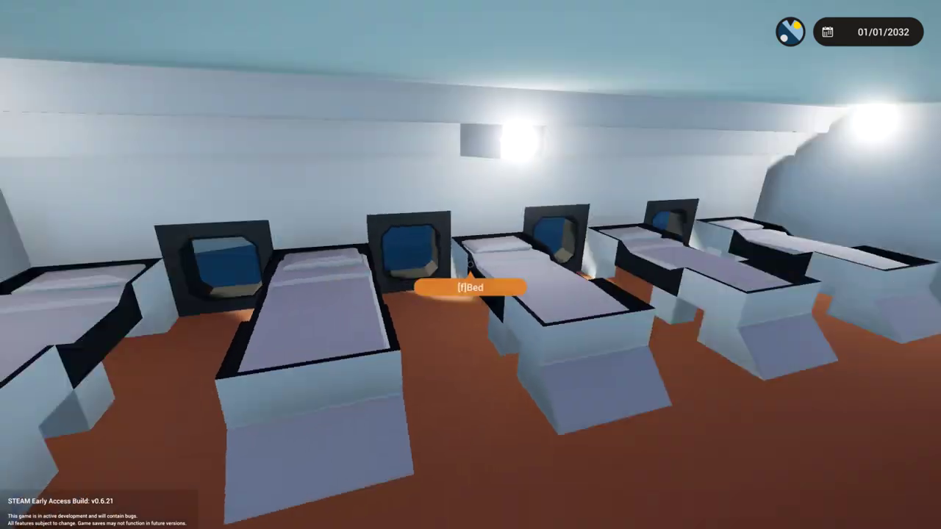
pyautogui.press('s')
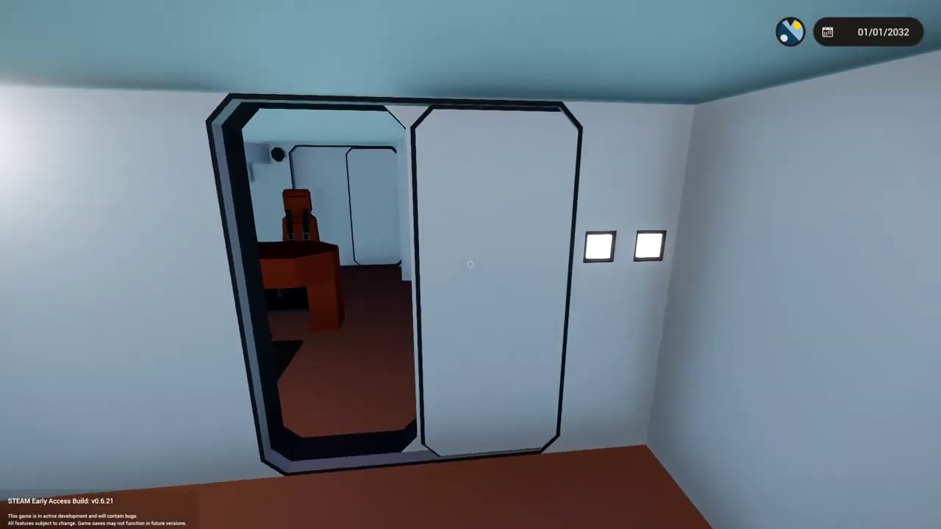
pyautogui.press('w')
pyautogui.press('w')
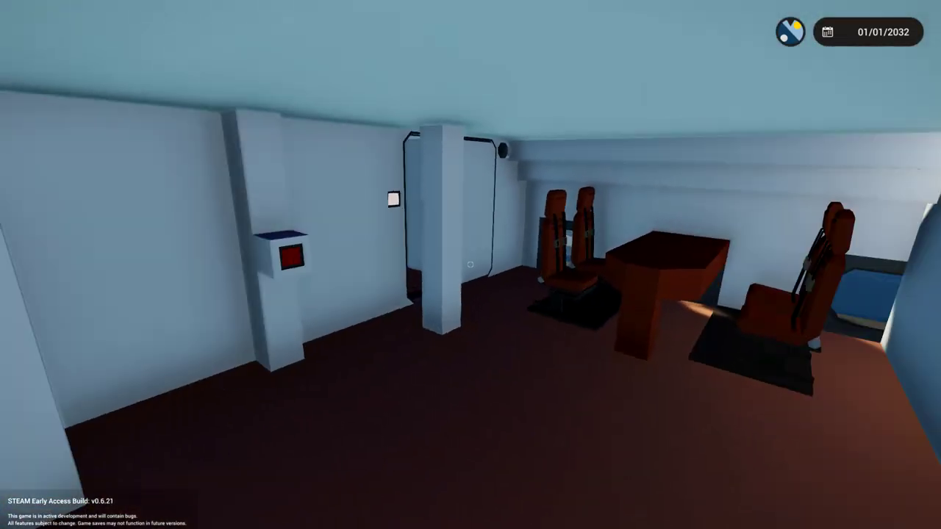
# - Toggle the door switch by the ladder and climb back to the bridge
pyautogui.press('w')
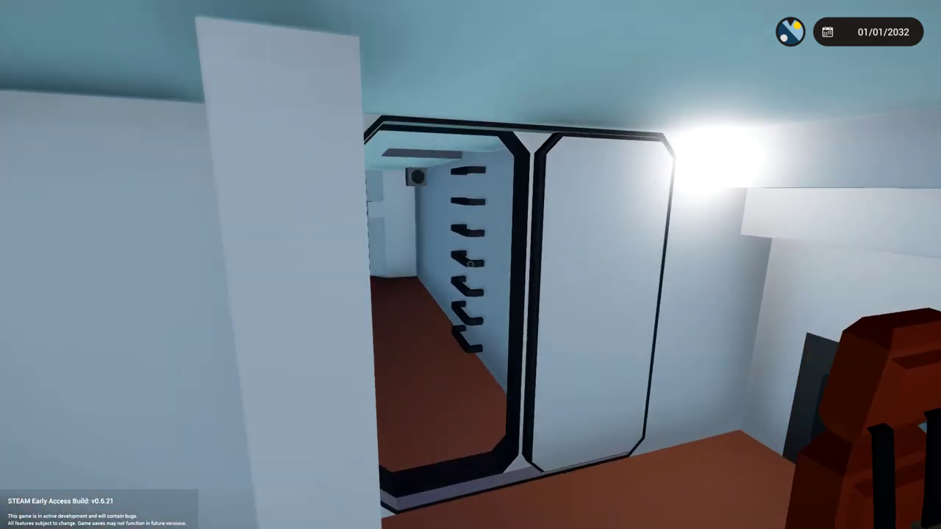
pyautogui.press('w')
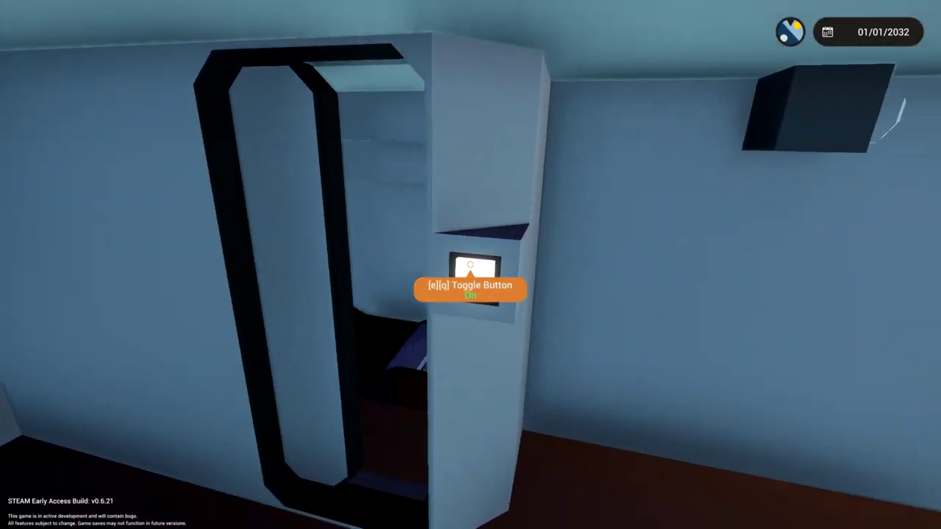
pyautogui.press('s')
pyautogui.press('w')
pyautogui.press('q')
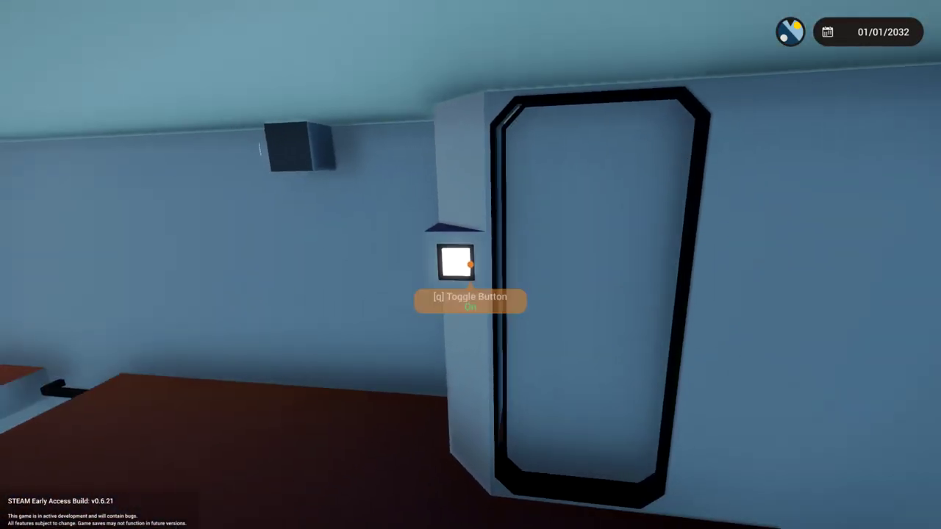
pyautogui.press('e')
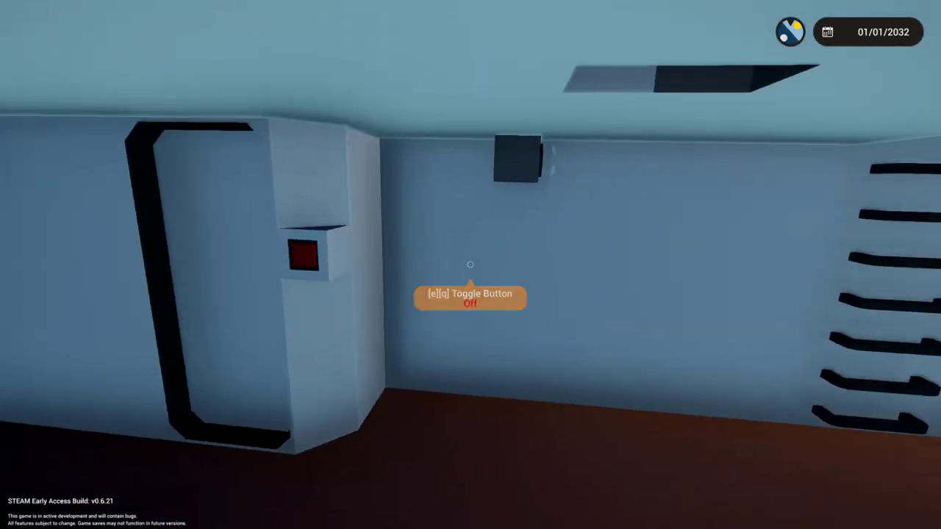
pyautogui.press('w')
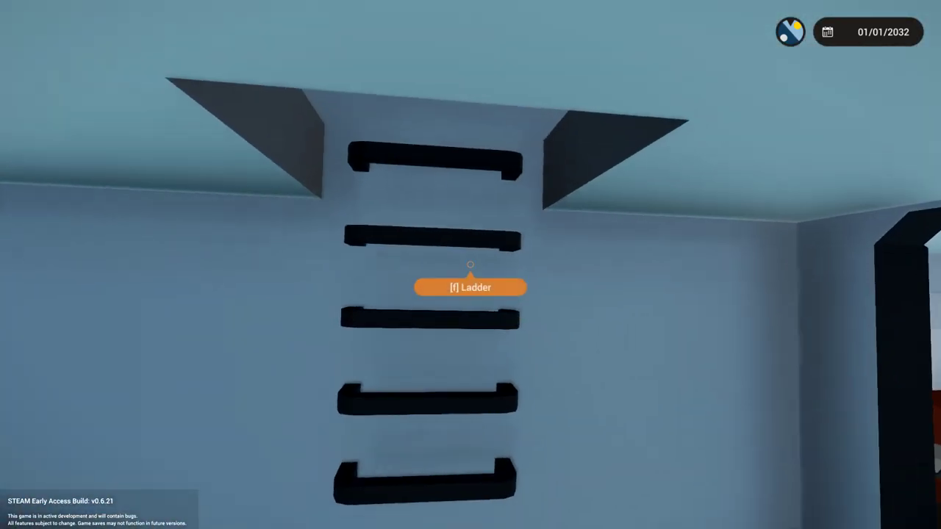
pyautogui.press('f')
pyautogui.press('w')
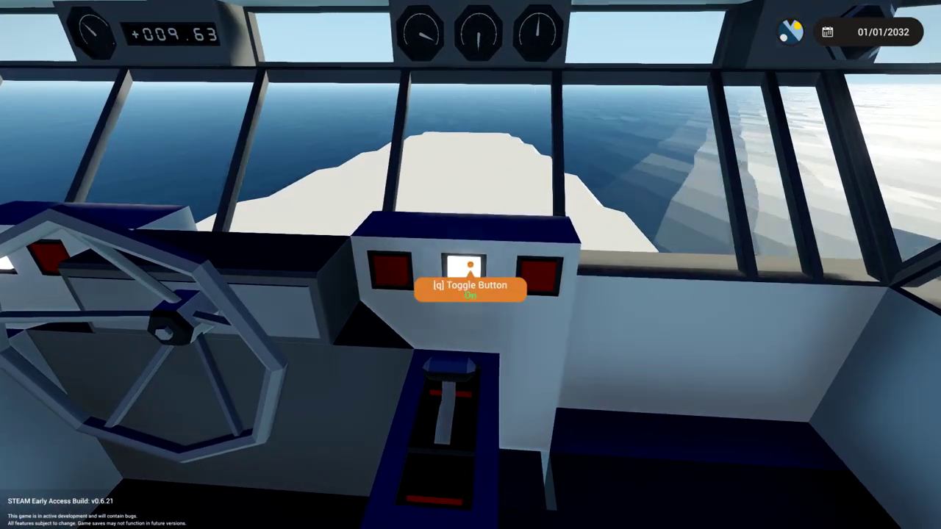
# - Set the time of day to night in the Creative Options
pyautogui.press('w')
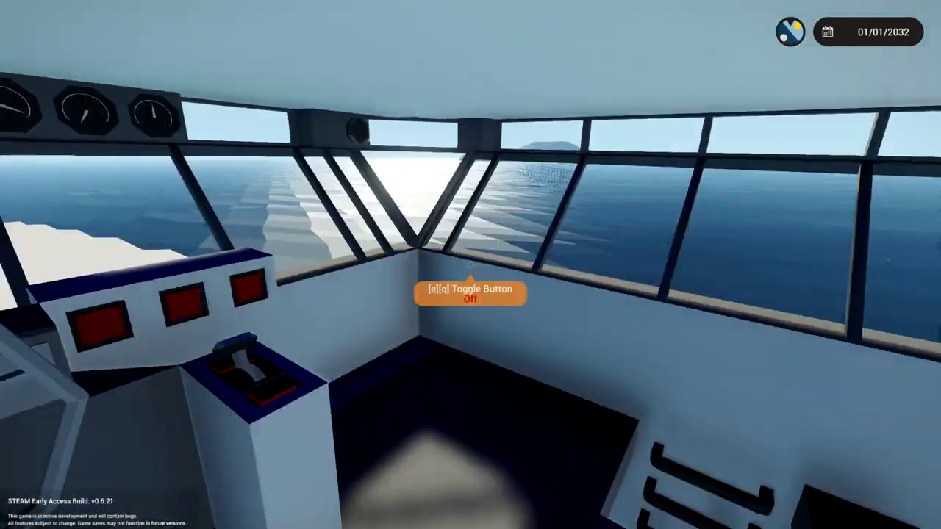
pyautogui.press('Escape')
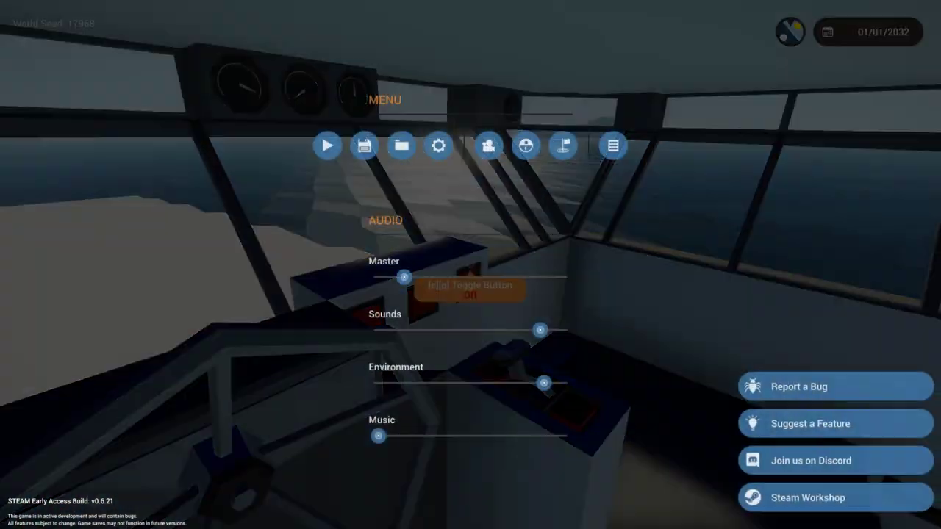
pyautogui.click(525, 146)
pyautogui.moveTo(486, 195); pyautogui.dragTo(530, 195)
pyautogui.press('Escape')
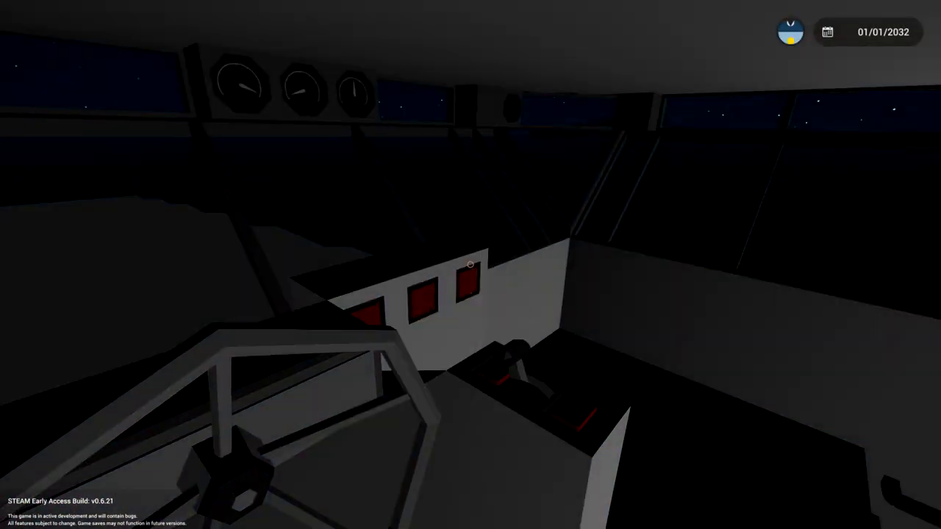
# - Try photo mode, then switch on the bridge lighting and console switches
pyautogui.press('Escape')
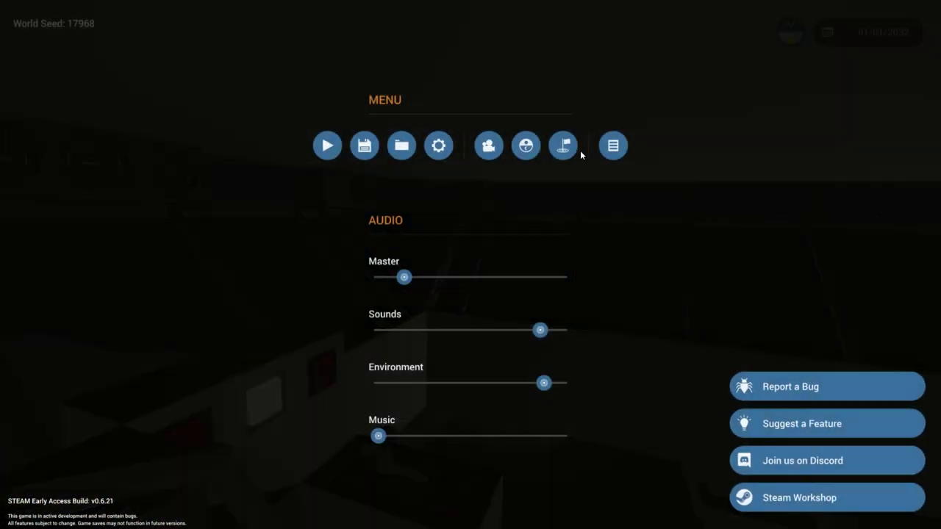
pyautogui.click(491, 151)
pyautogui.press('Escape')
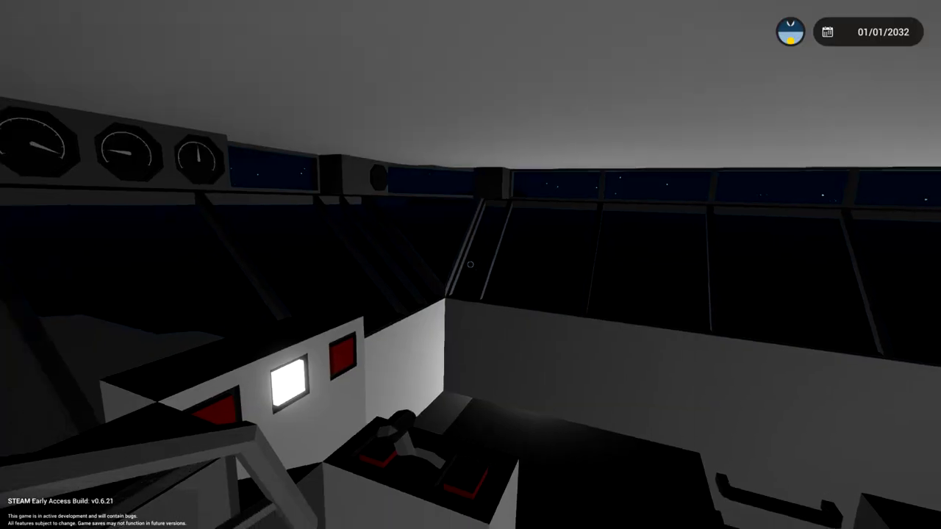
pyautogui.click(498, 140)
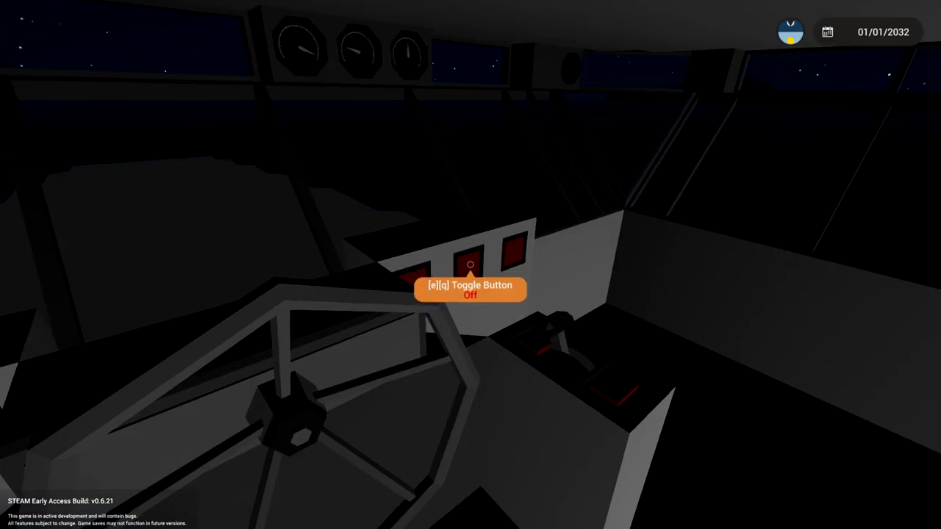
pyautogui.press('e')
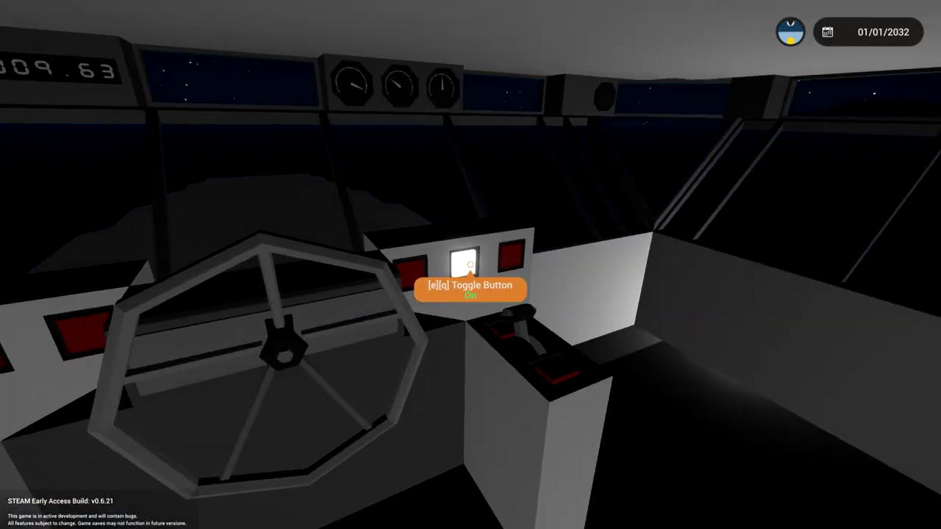
pyautogui.press('e')
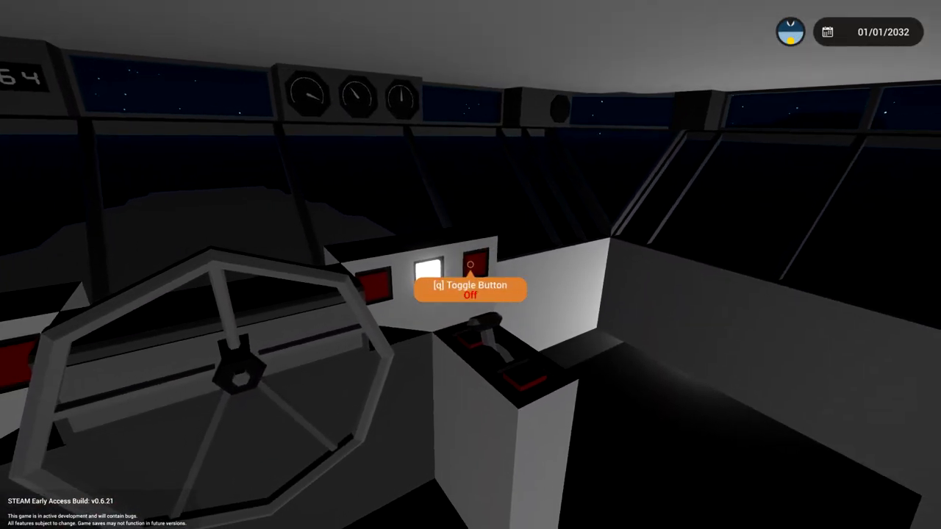
pyautogui.press('a')
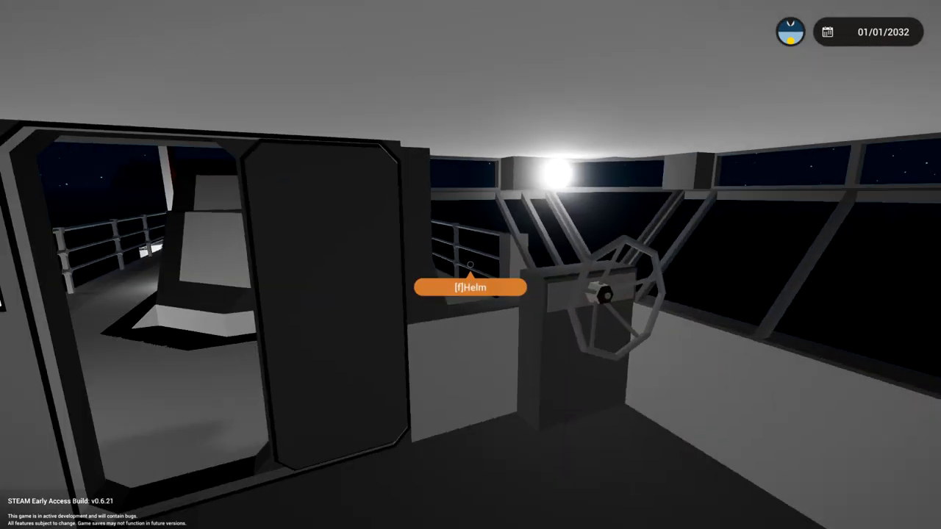
pyautogui.press('w')
# - Sit at the helm to view the ship externally, then leave the seat
pyautogui.press('f')
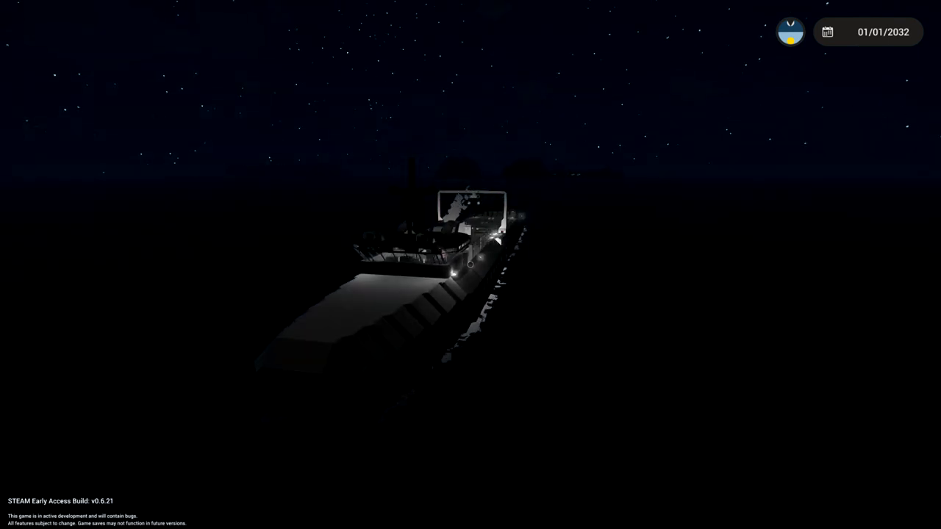
pyautogui.press('f')
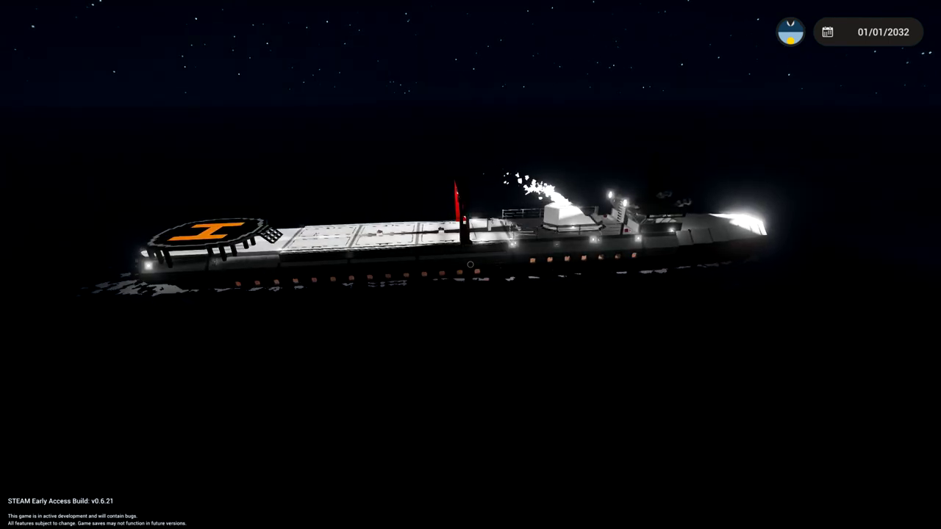
pyautogui.press('Escape')
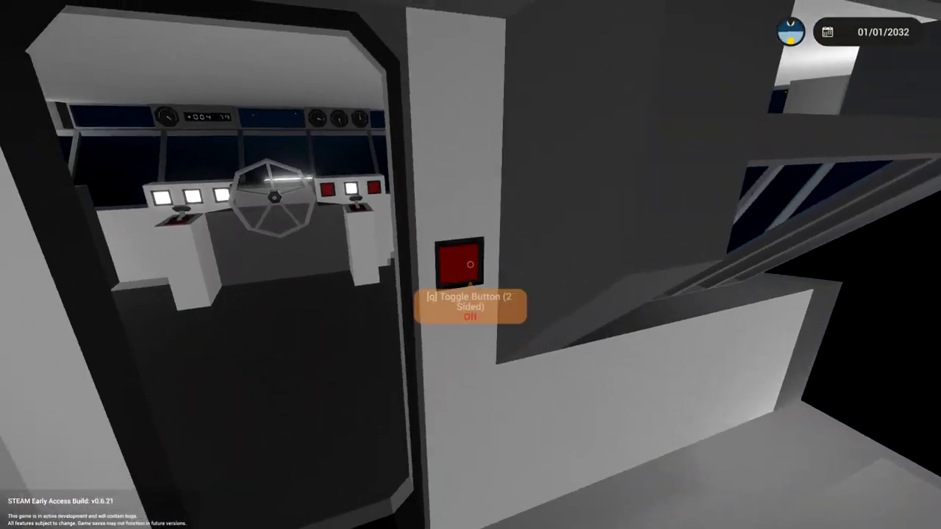
# - Walk the outer walkway, helipad and deck to see the floodlights
pyautogui.press('w')
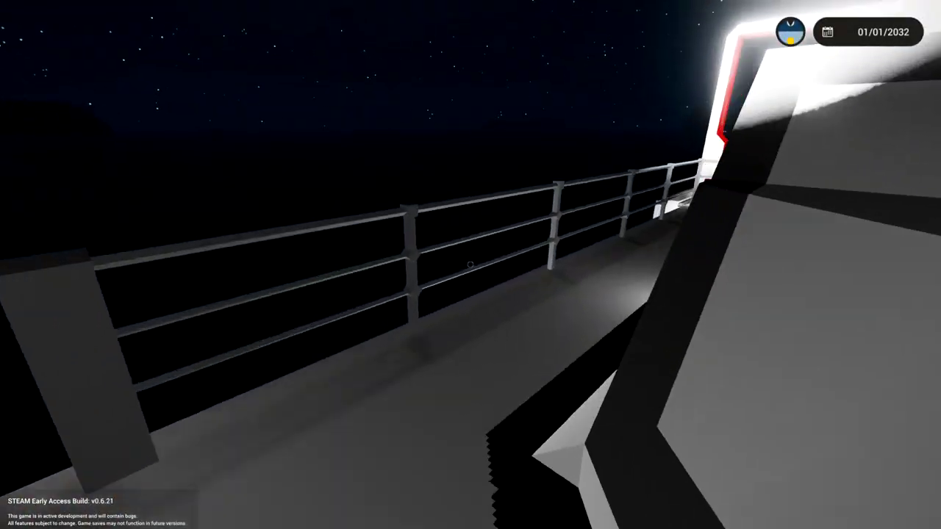
pyautogui.press('w')
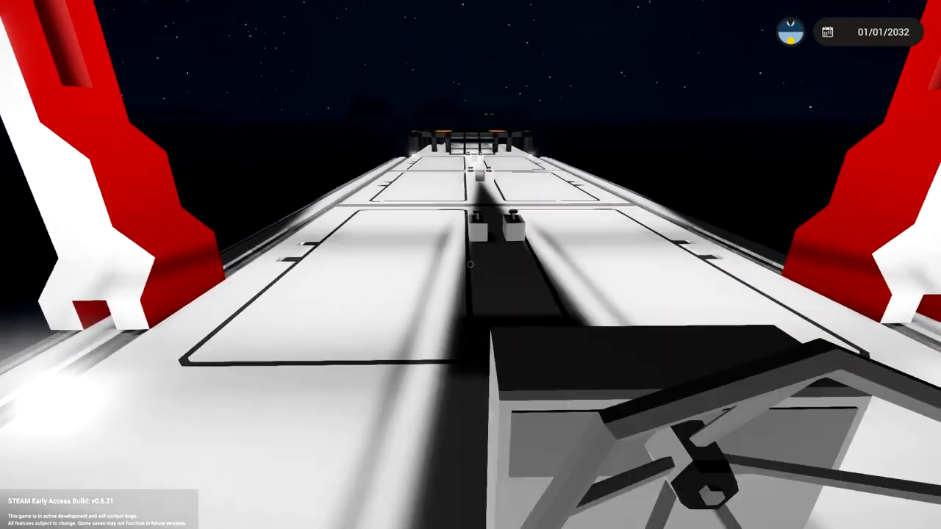
pyautogui.press('w')
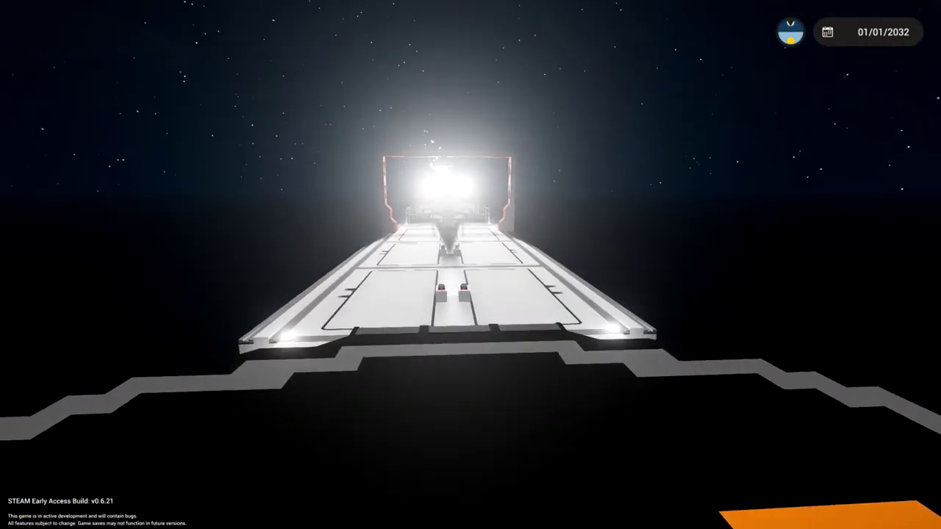
pyautogui.press('w')
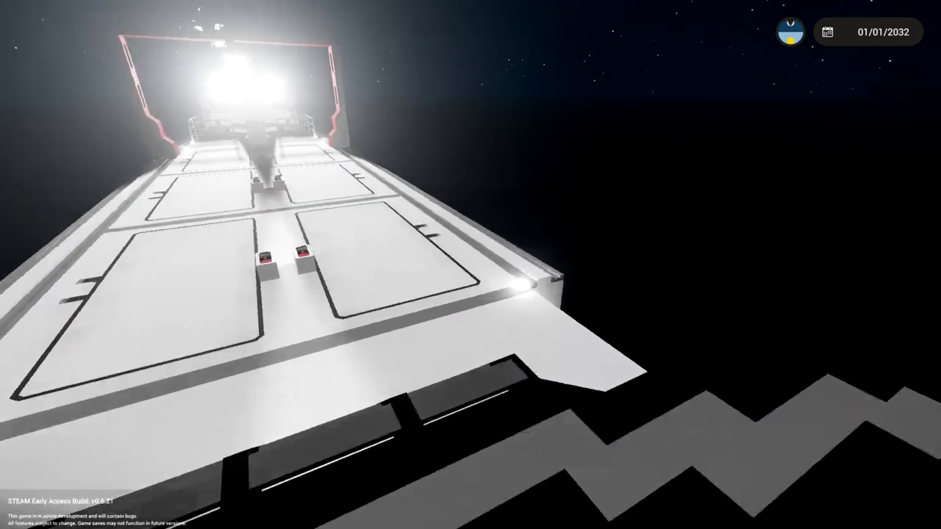
pyautogui.press('w')
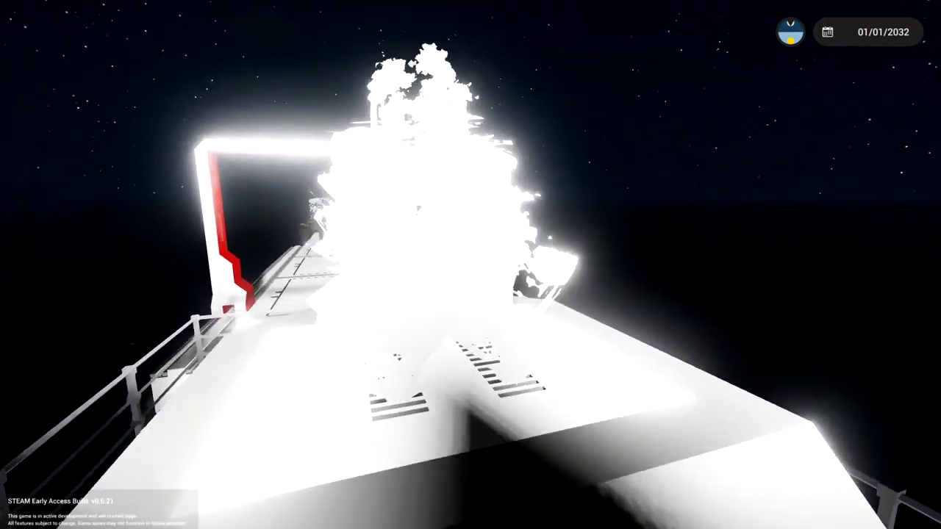
pyautogui.press('w')
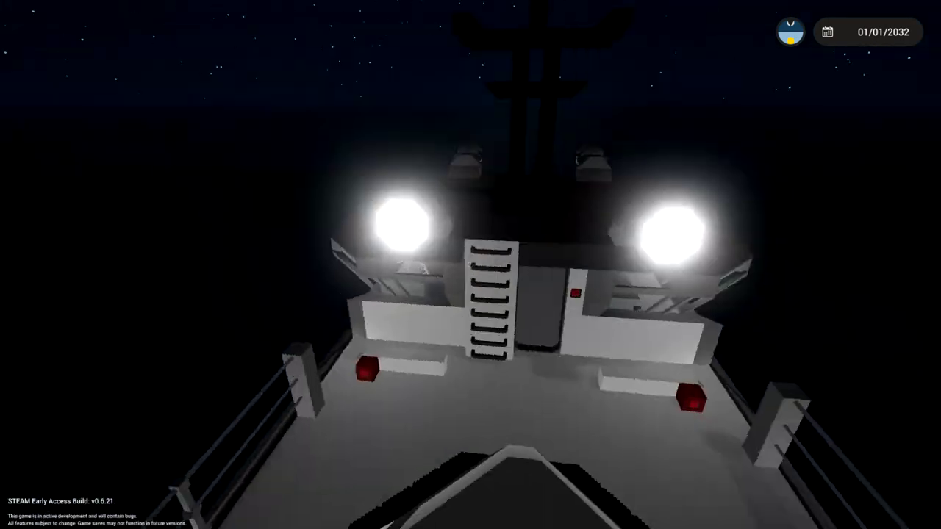